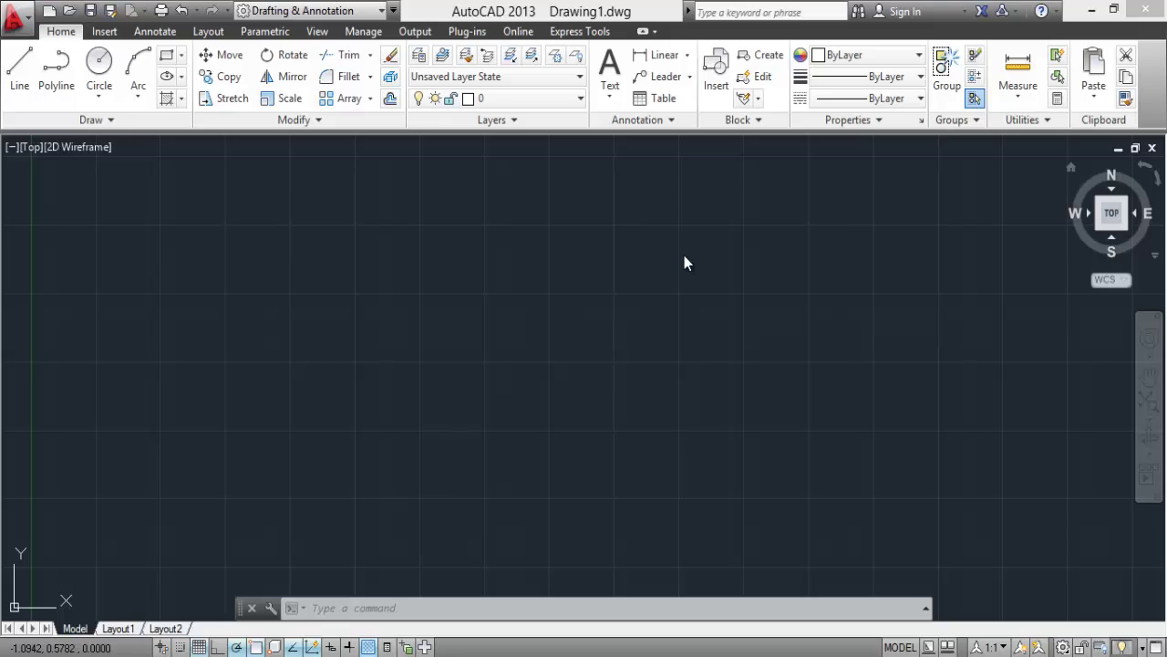
# Open the Welcome Screen, turn off its display at startup, and close it
pyautogui.click(1057, 12)
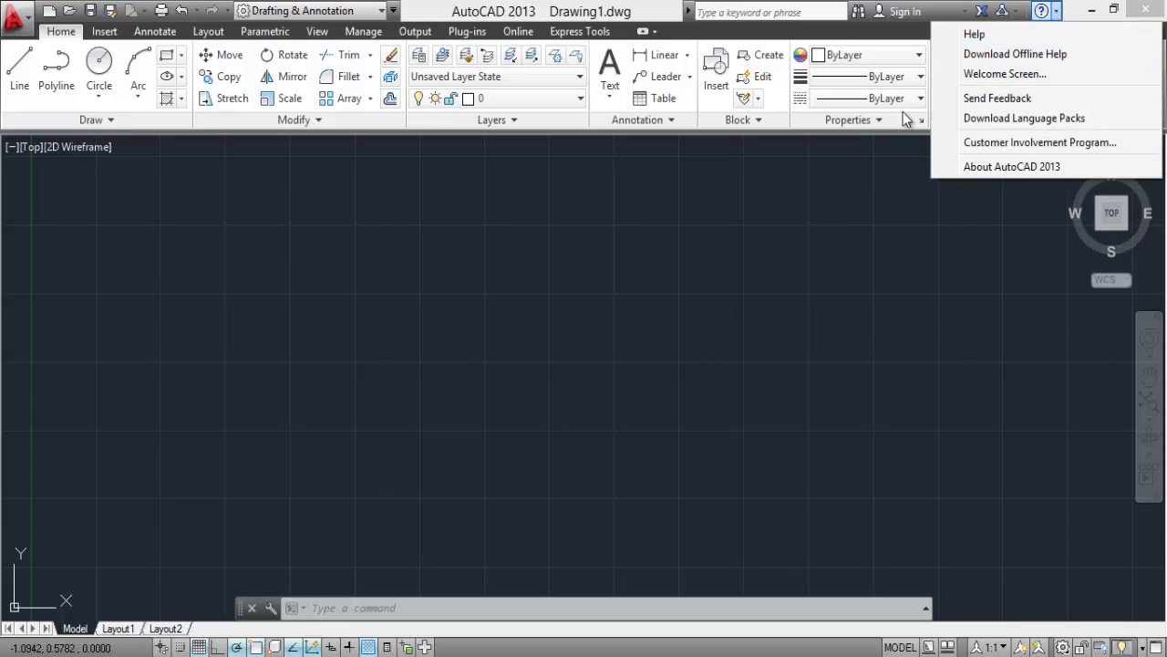
pyautogui.click(500, 290)
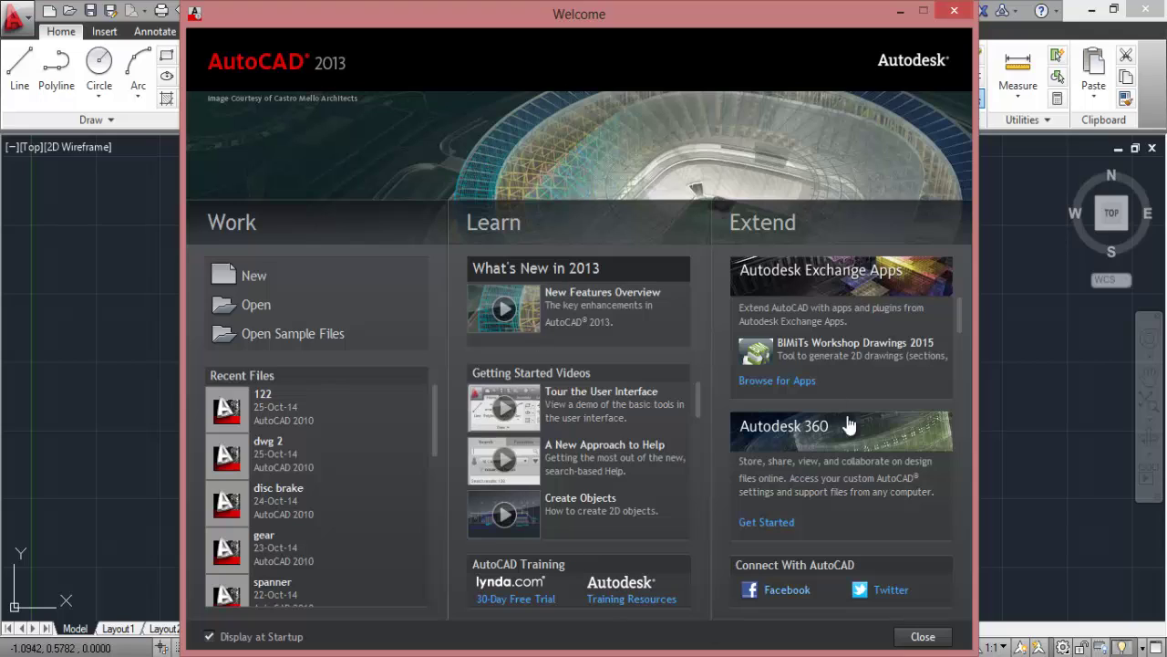
pyautogui.click(210, 636)
pyautogui.click(922, 638)
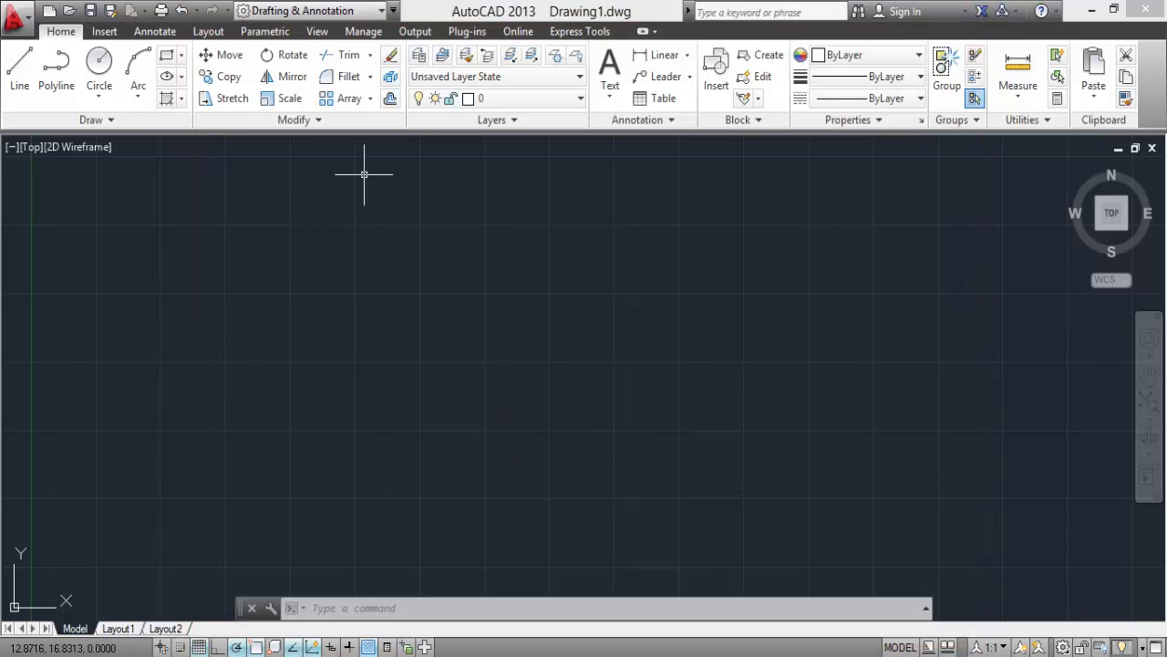
# Look through the Insert, Annotate, Layout and Parametric ribbon tools and return to the Home tools
pyautogui.moveTo(1165, 2)
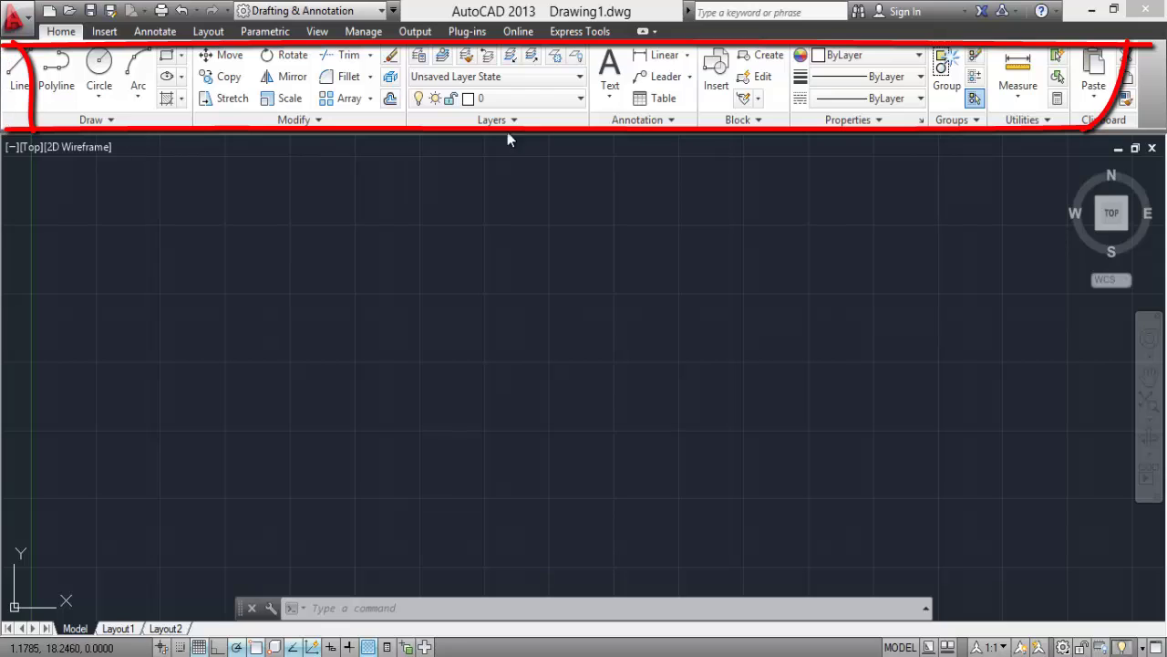
pyautogui.click(107, 35)
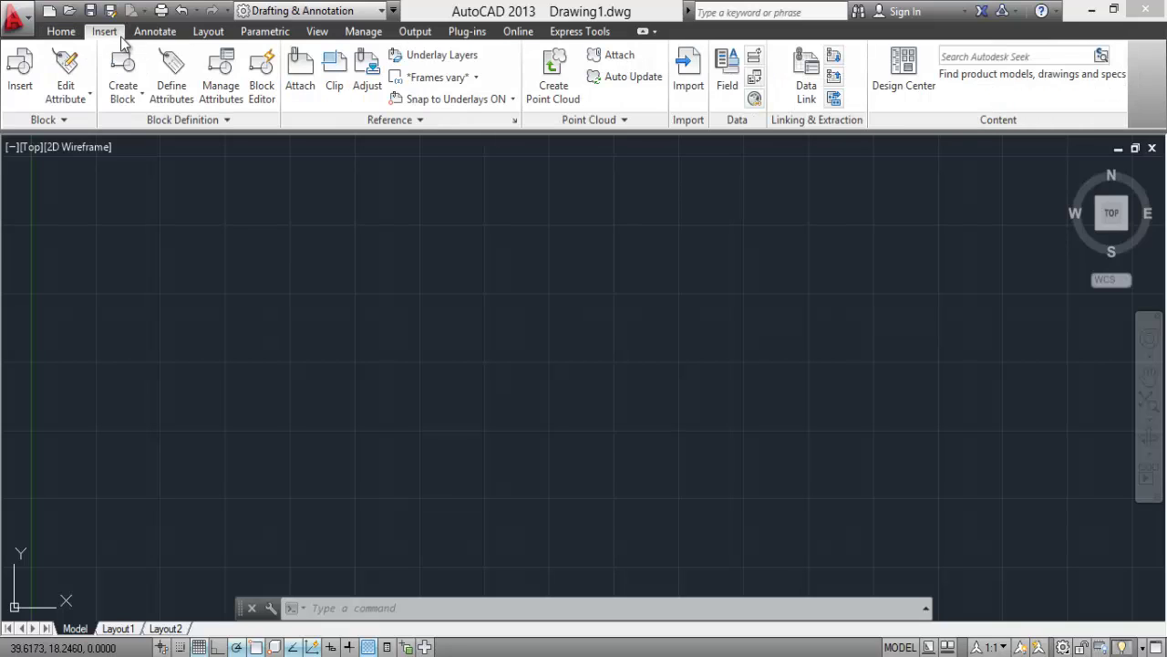
pyautogui.click(159, 36)
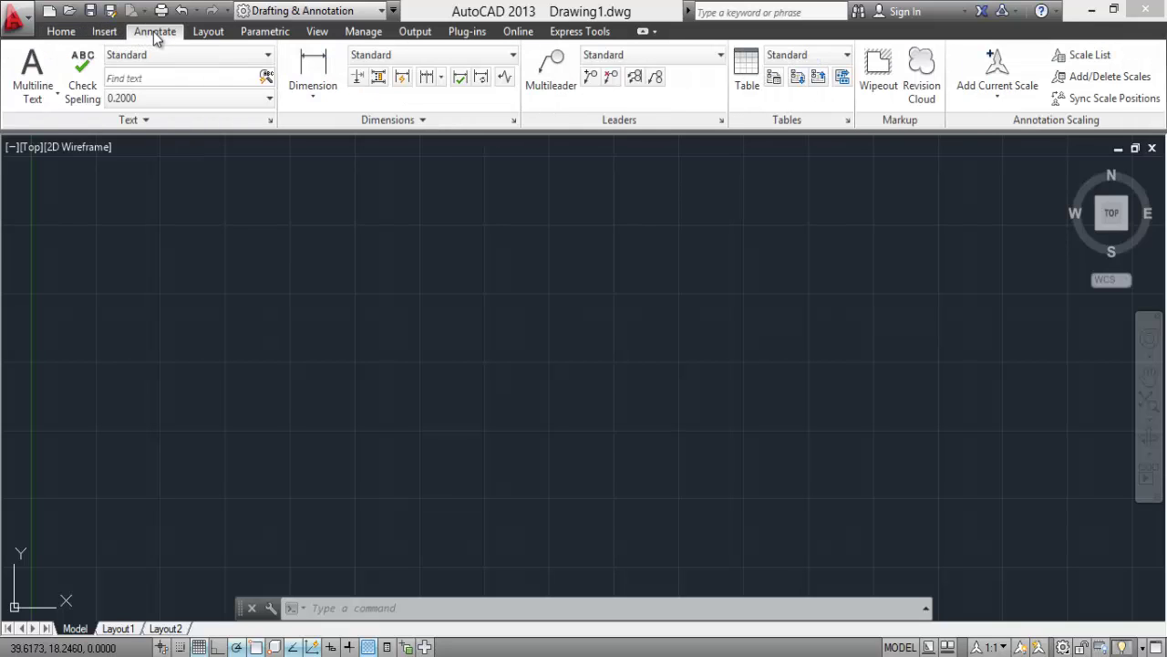
pyautogui.click(202, 34)
pyautogui.click(256, 35)
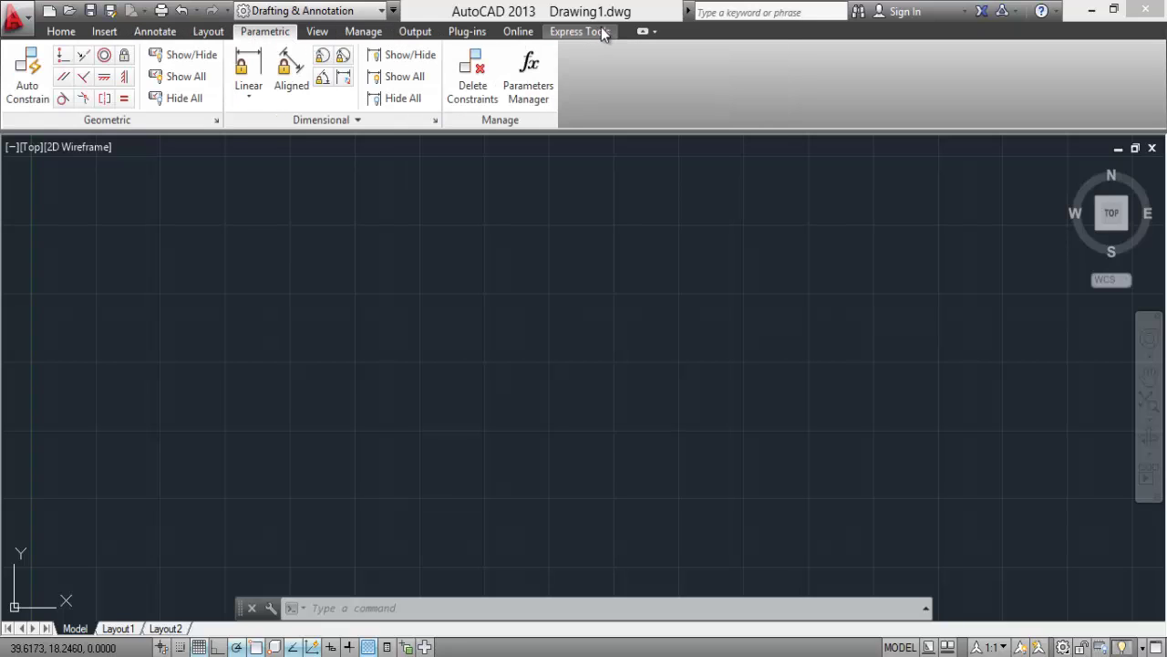
pyautogui.click(61, 35)
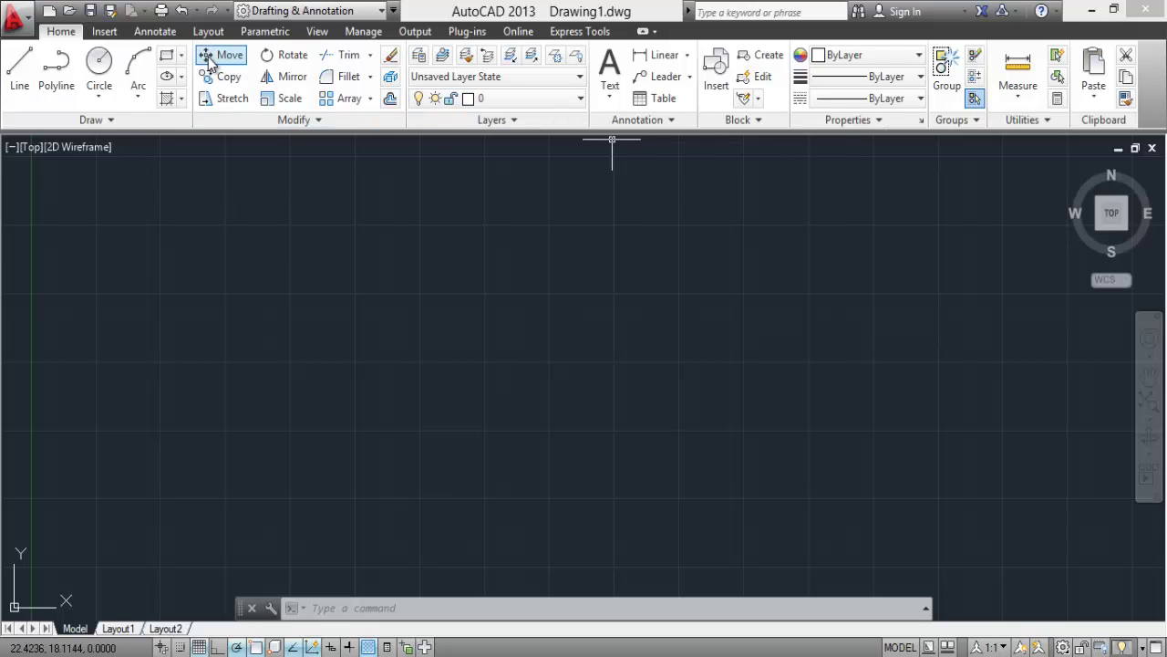
# Switch the workspace to AutoCAD Classic and return it to Drafting & Annotation
pyautogui.click(342, 12)
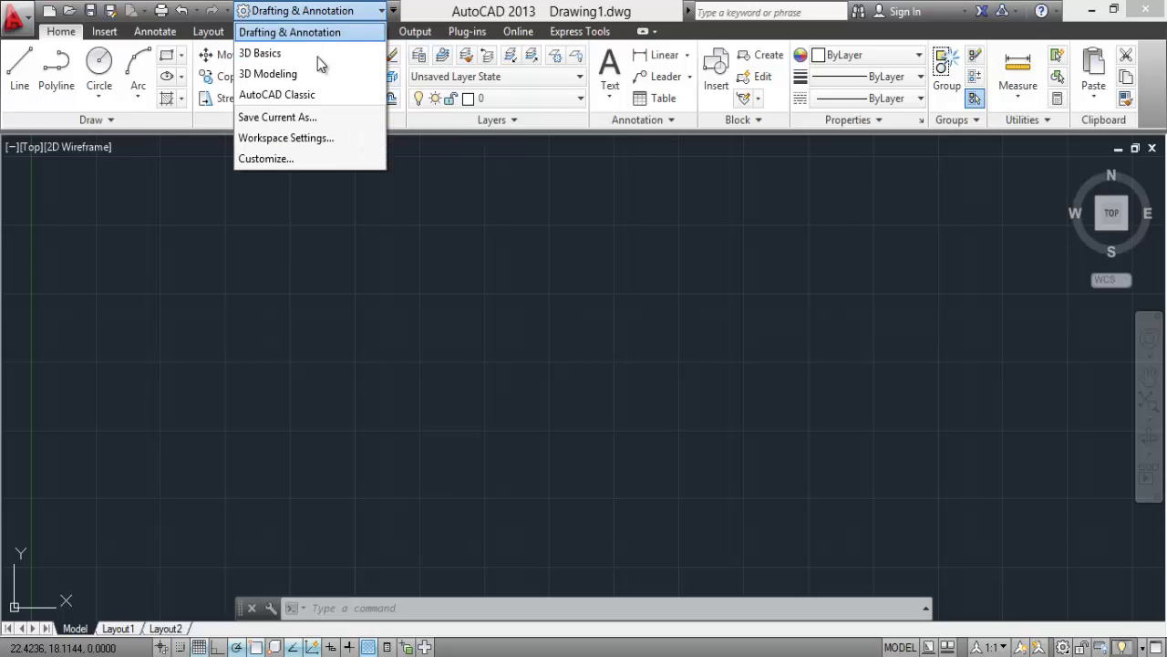
pyautogui.click(305, 97)
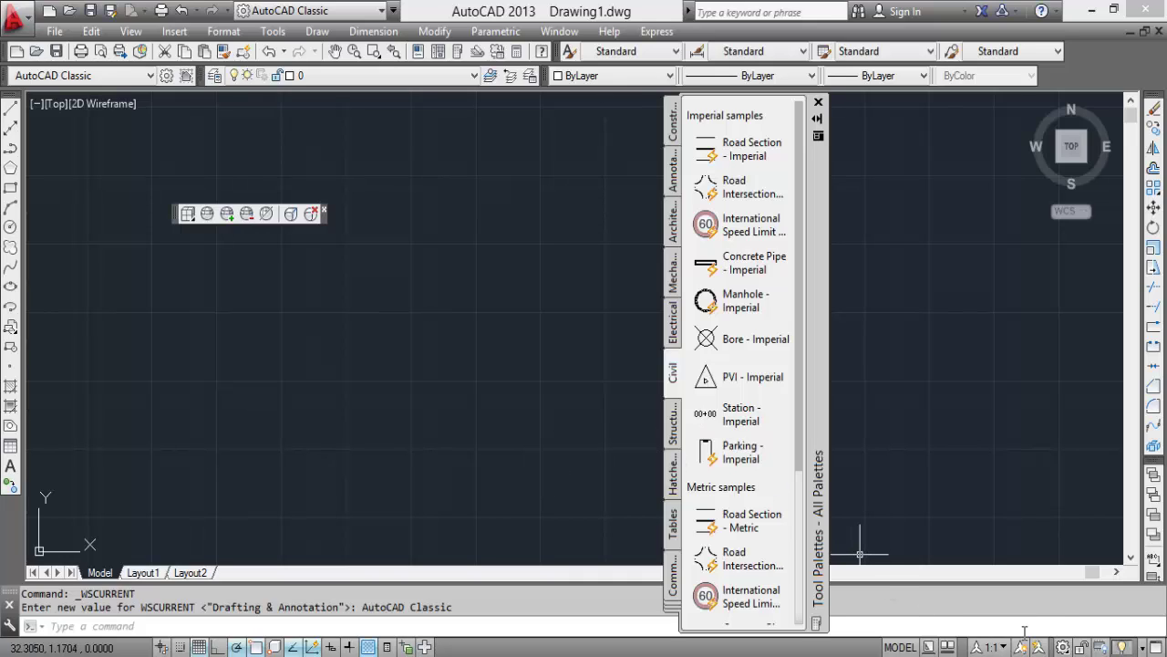
pyautogui.click(1063, 646)
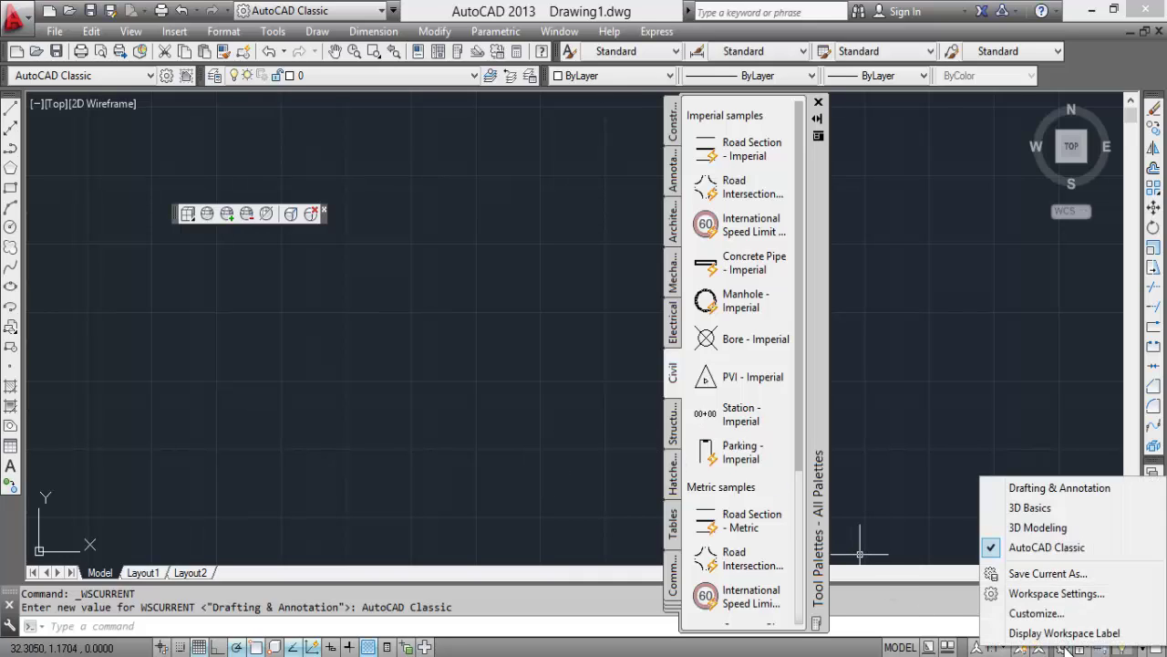
pyautogui.click(1049, 488)
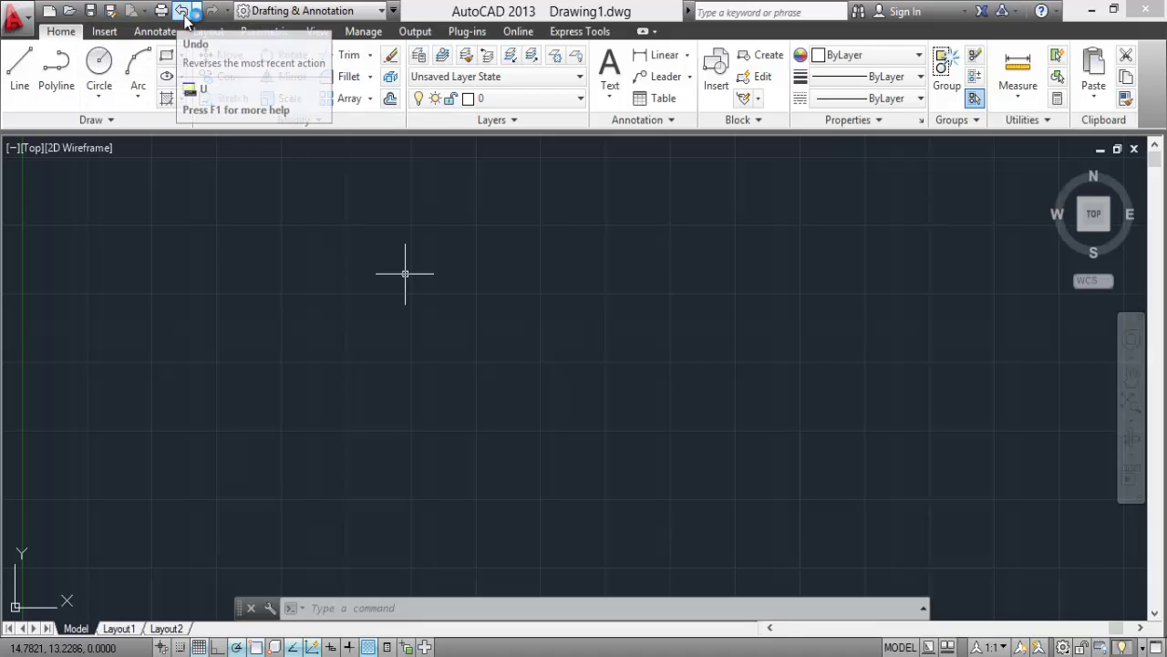
# Look at the save-copy options, search the application commands for "line" and choose the Line command from the matches
pyautogui.click(17, 18)
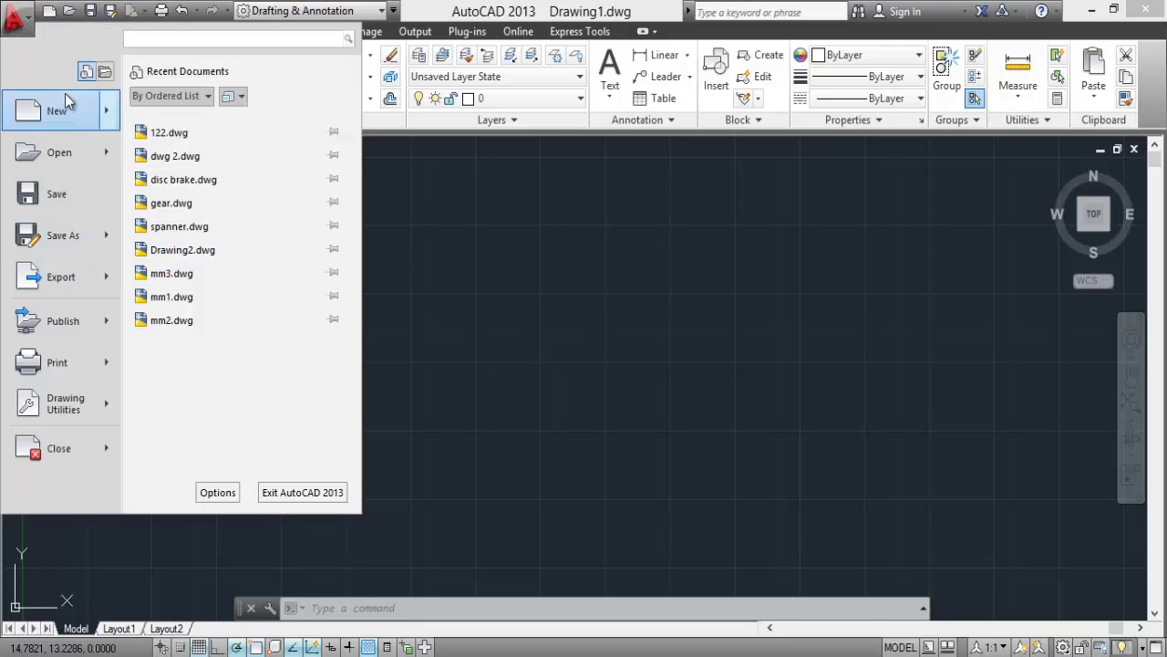
pyautogui.moveTo(54, 242)
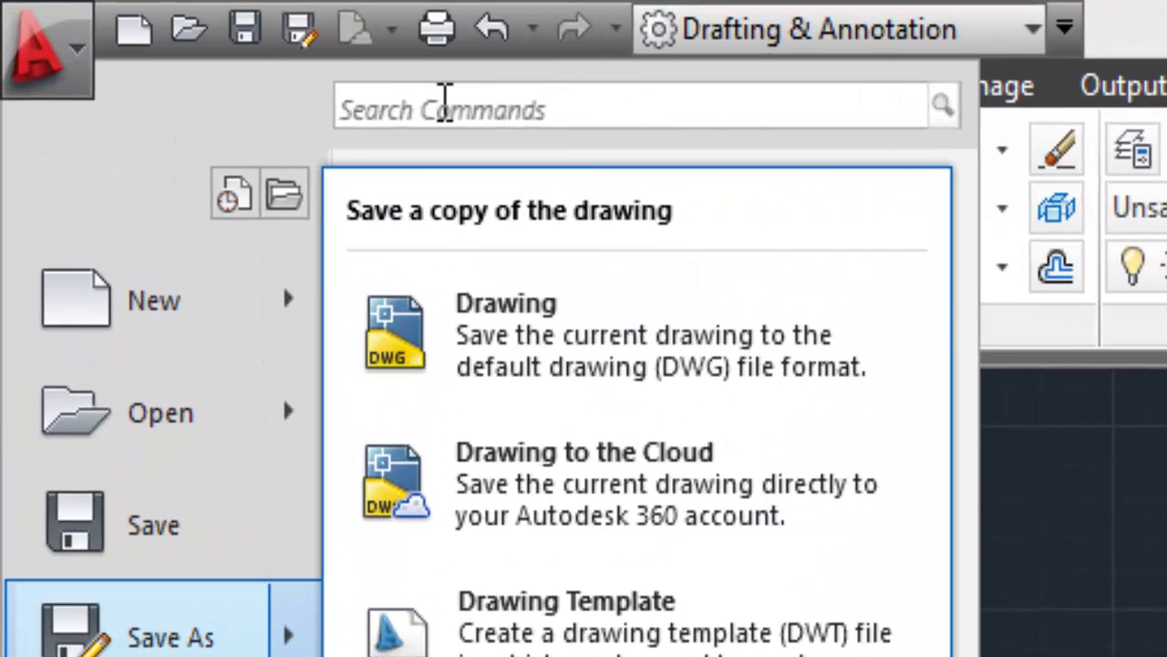
pyautogui.click(445, 102)
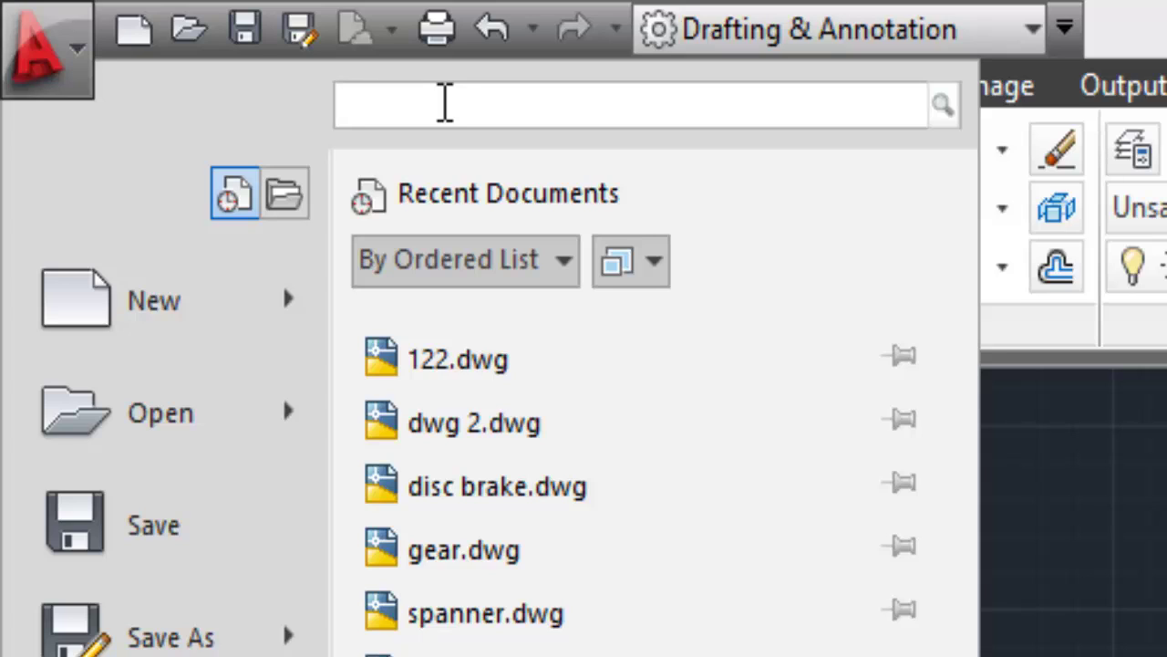
pyautogui.write('l')
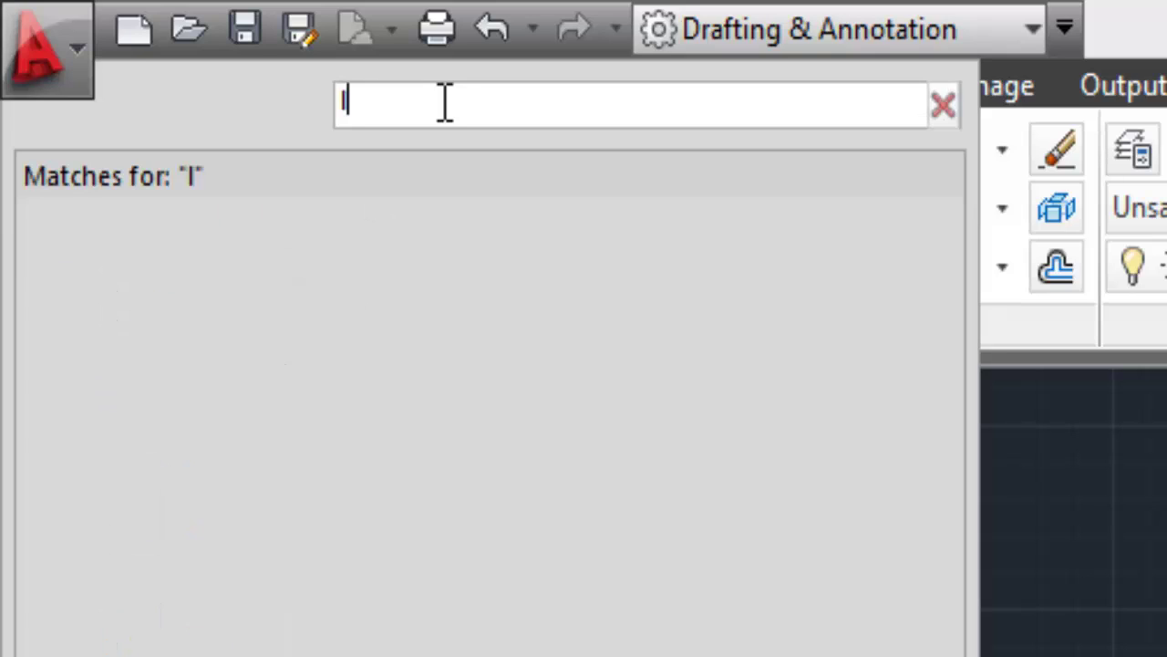
pyautogui.write('ine')
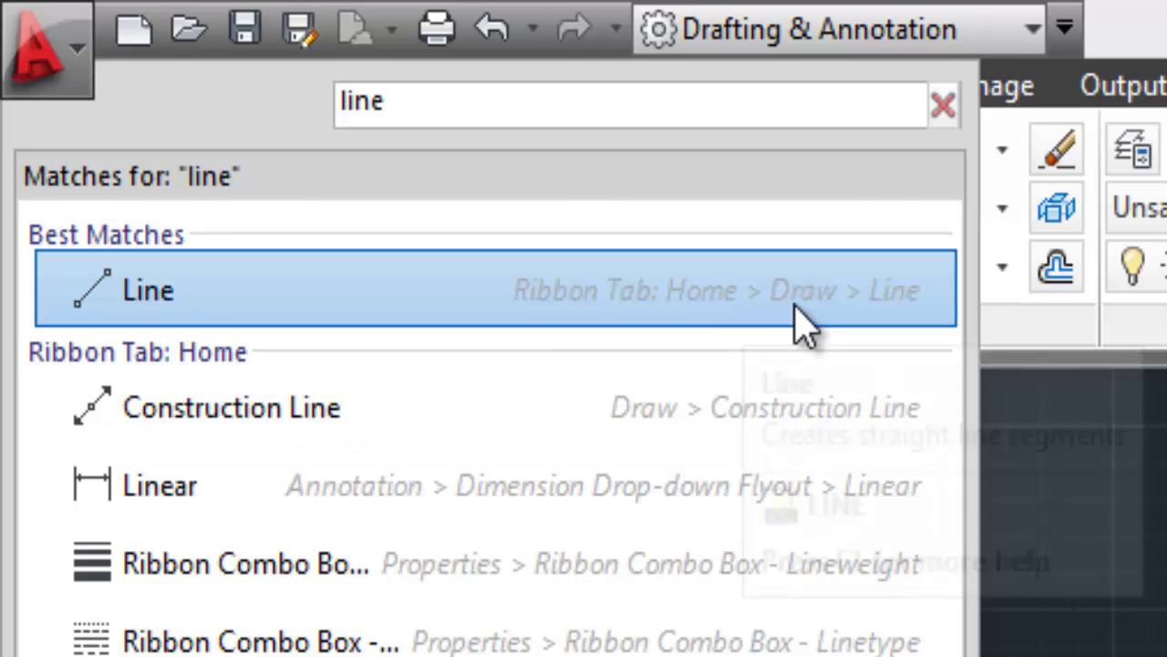
pyautogui.click(901, 319)
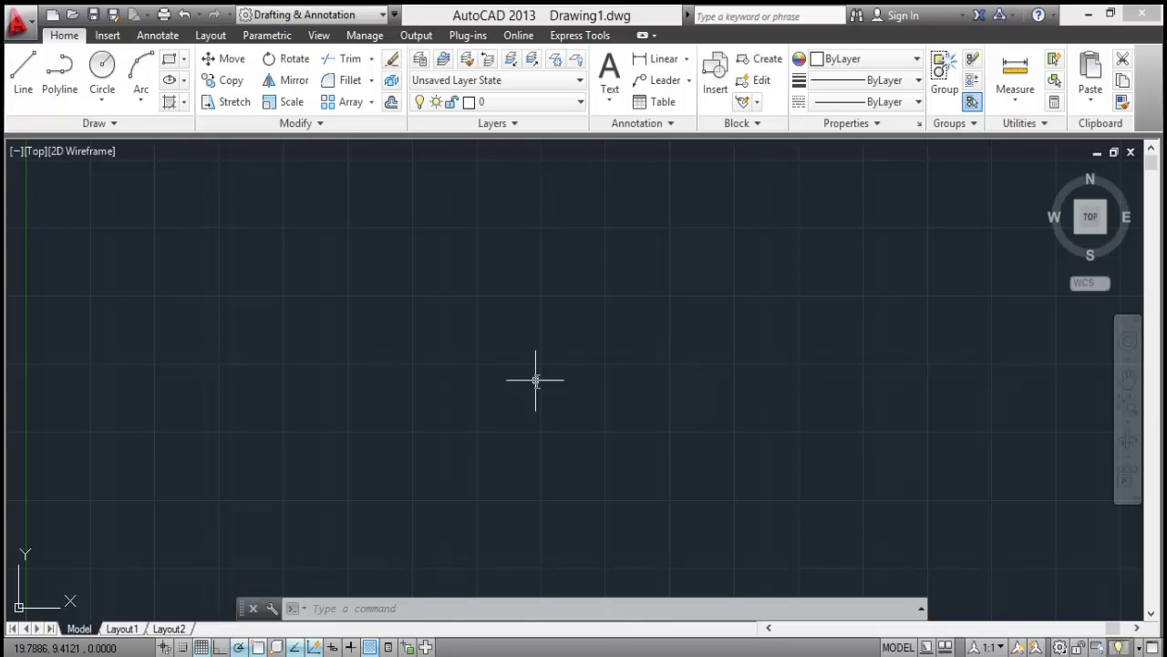
# Examine the command-line prompts of the Line and Trim commands, cancelling each command
pyautogui.click(25, 84)
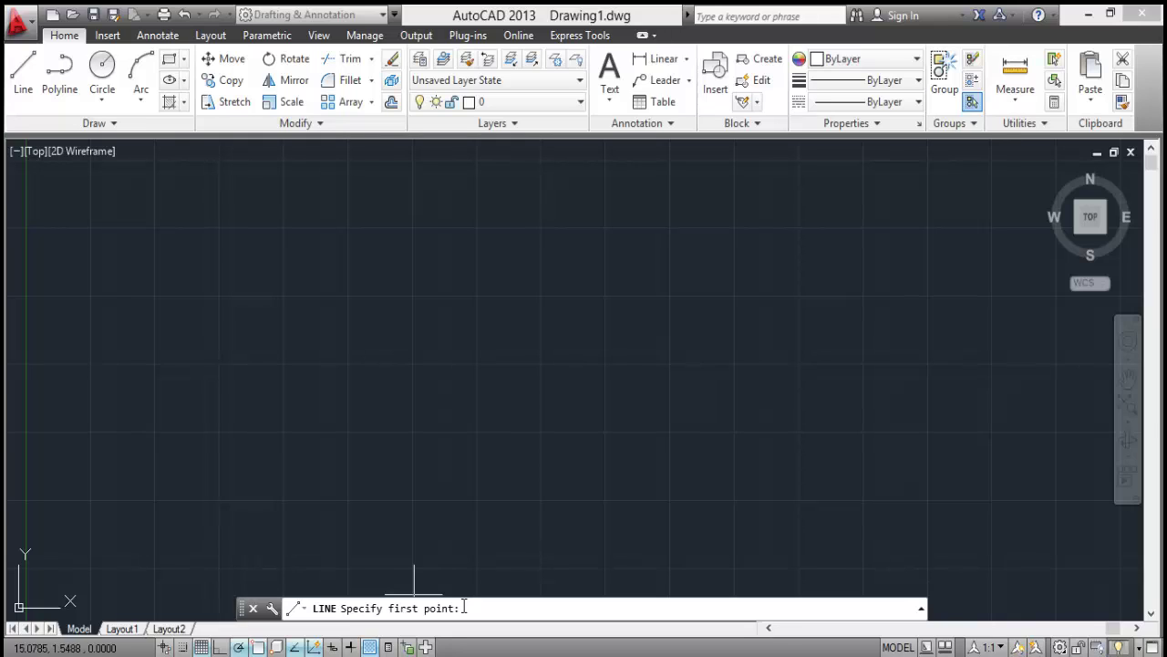
pyautogui.press('Escape')
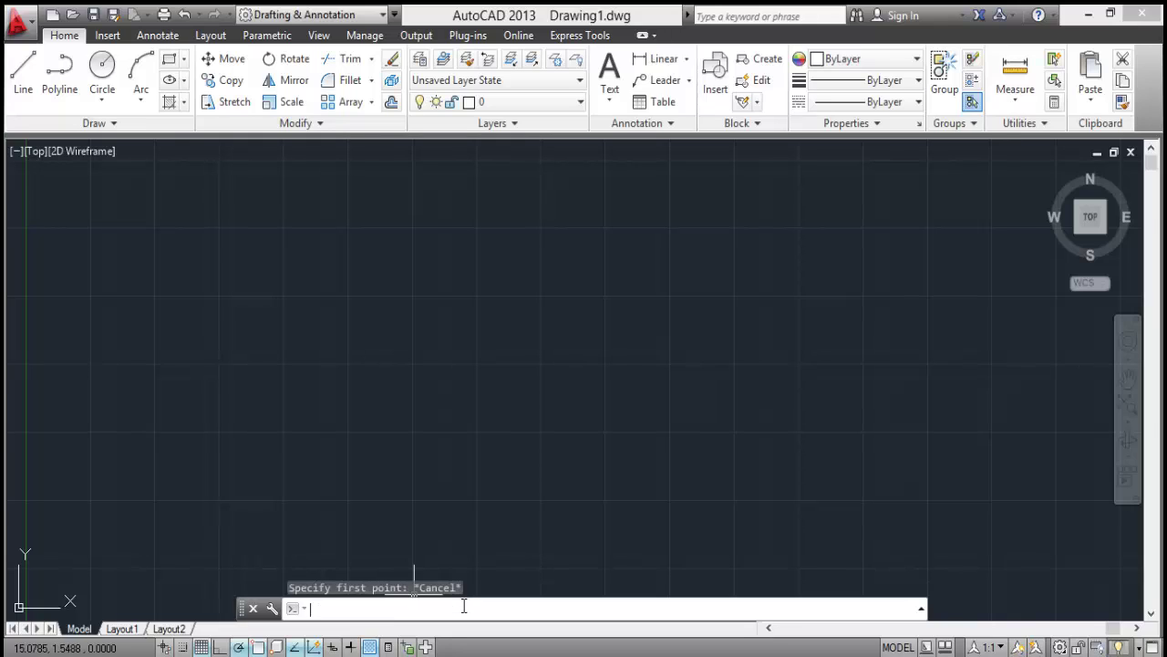
pyautogui.click(350, 59)
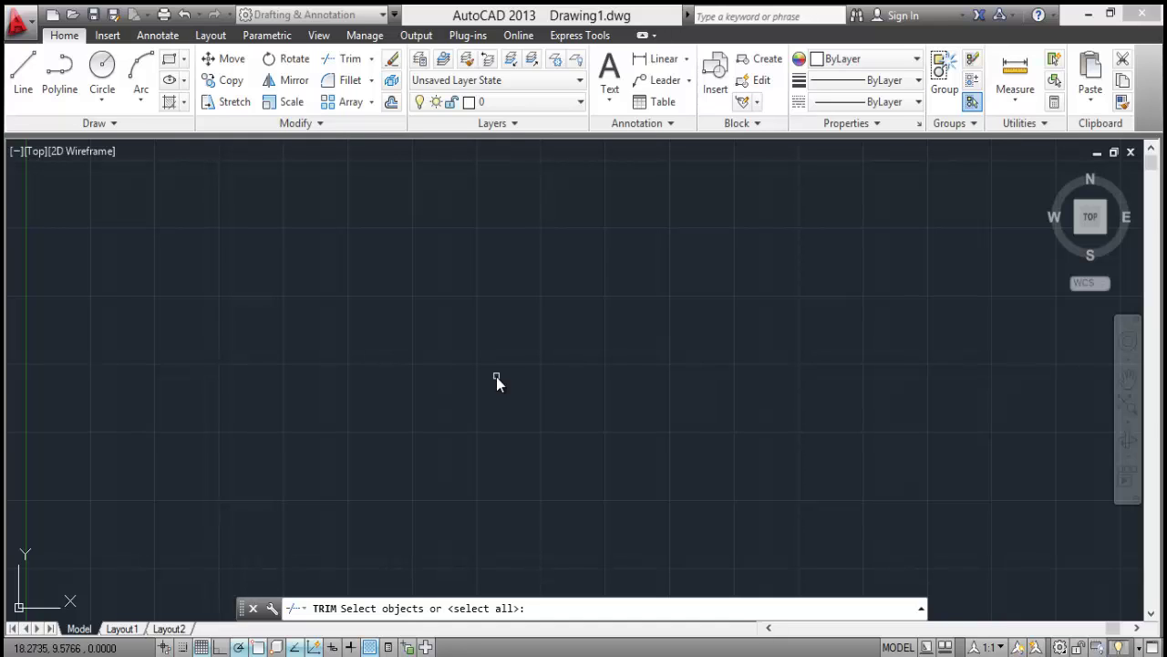
pyautogui.press('Escape')
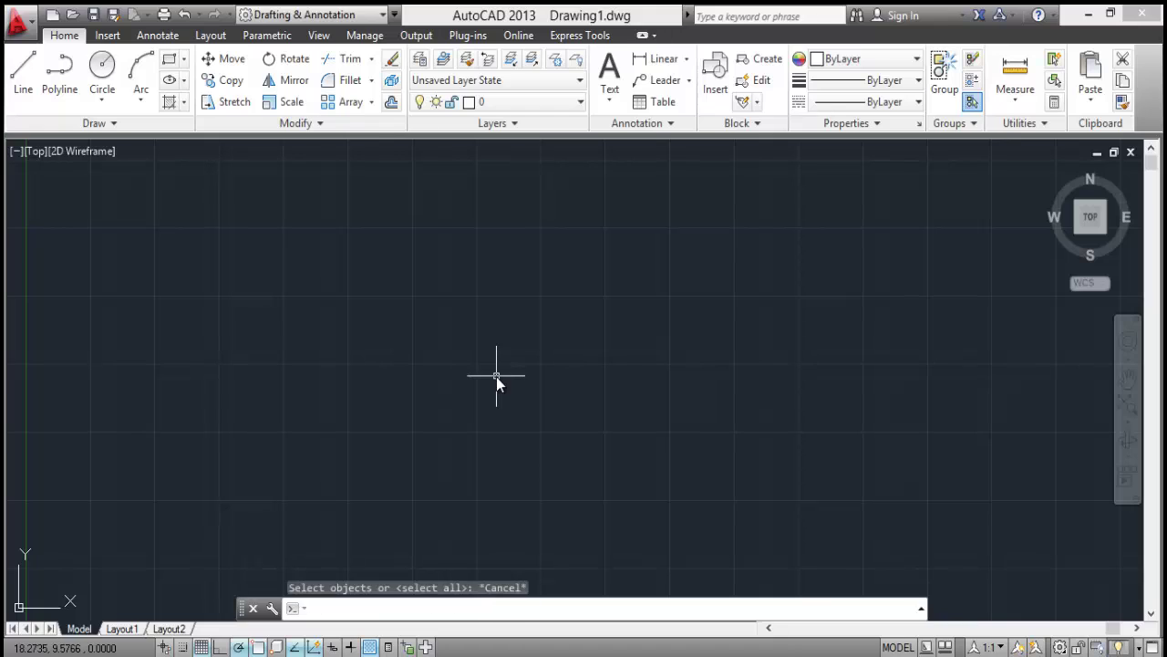
# Open the AutoCAD 2013 Help window and search it for "circle"
pyautogui.click(1036, 17)
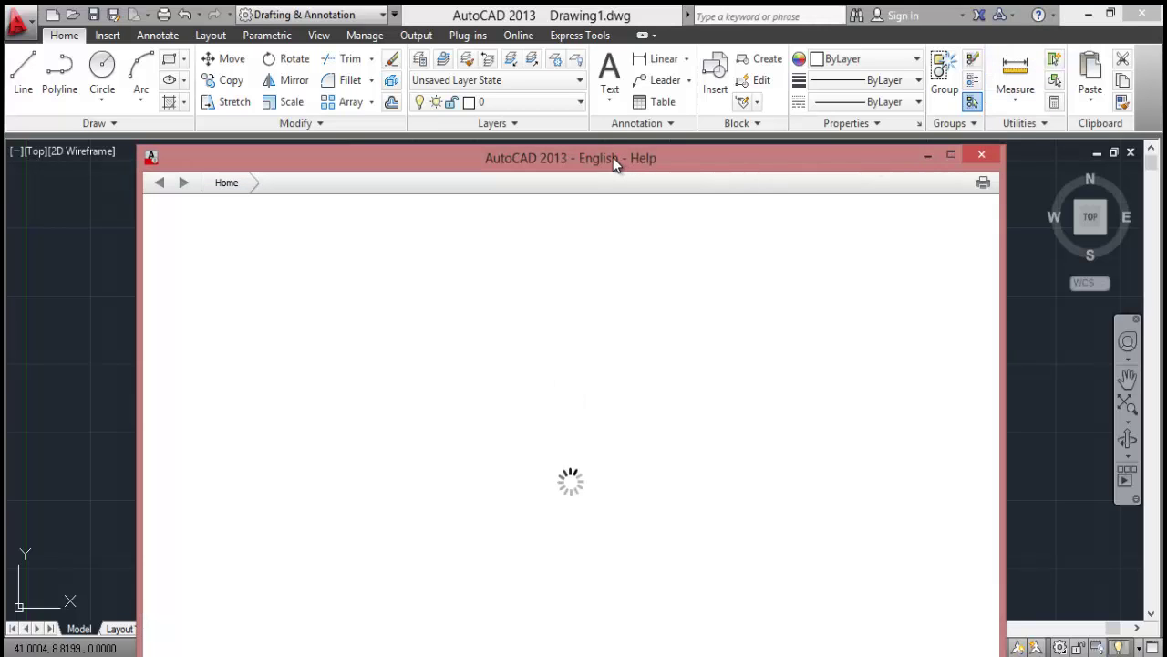
pyautogui.moveTo(613, 162); pyautogui.dragTo(613, 22)
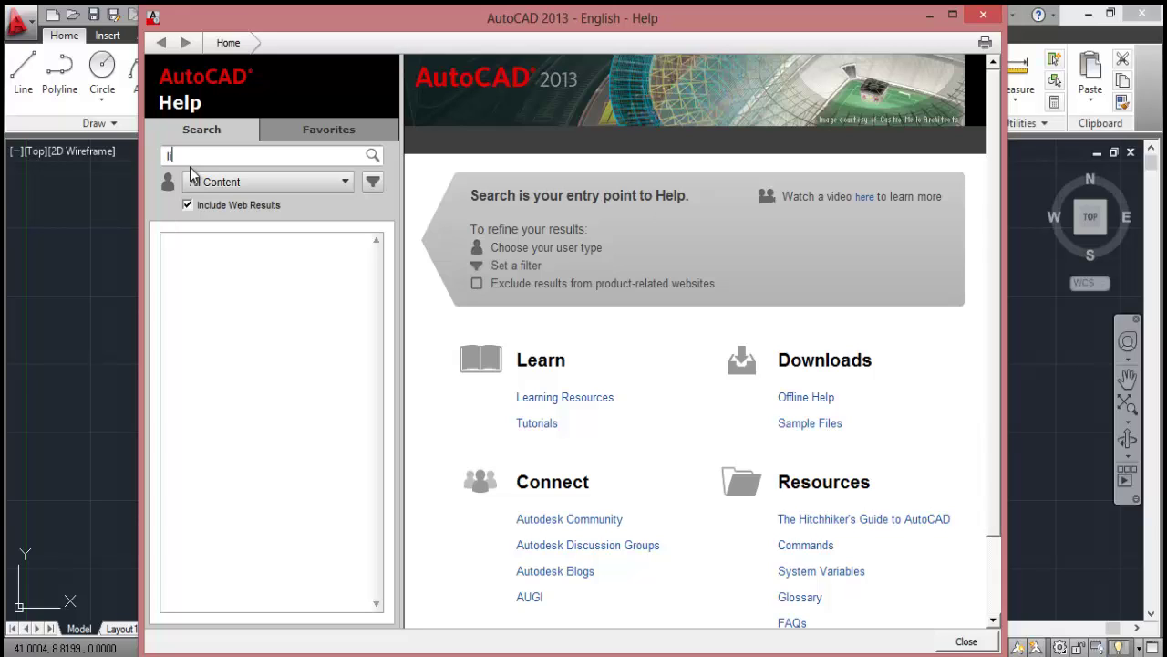
pyautogui.write('ne')
pyautogui.write('le')
pyautogui.press('Return')
# Read the "About Circles" and "CIRCLE (DXF)" help topics, then close Help
pyautogui.click(210, 286)
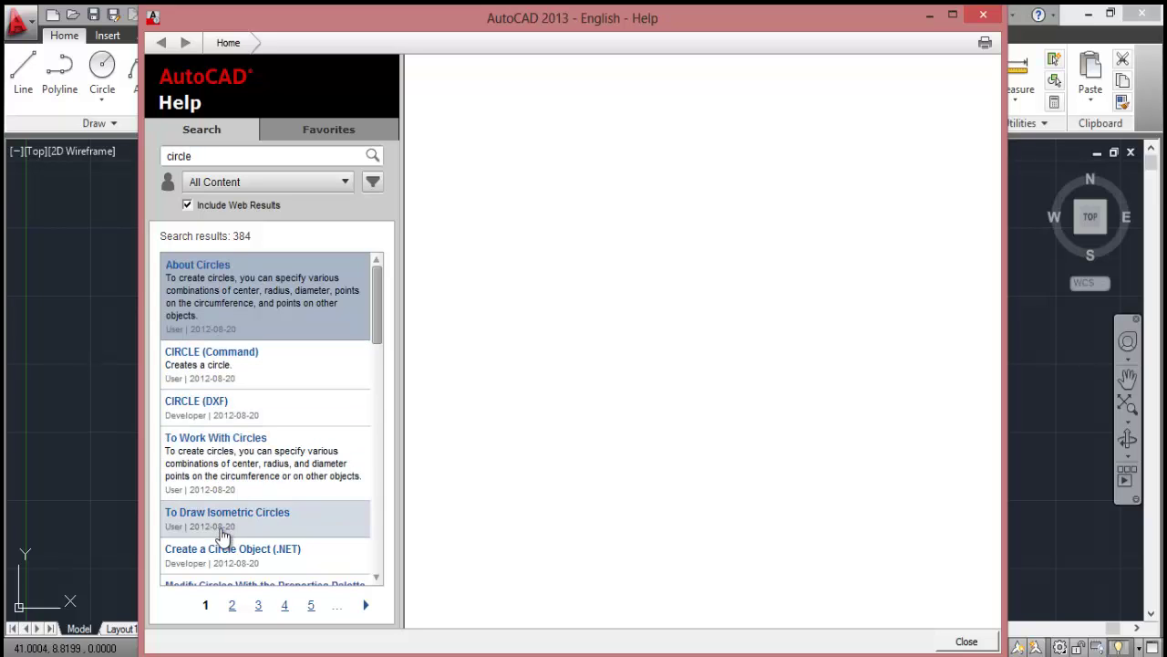
pyautogui.click(259, 292)
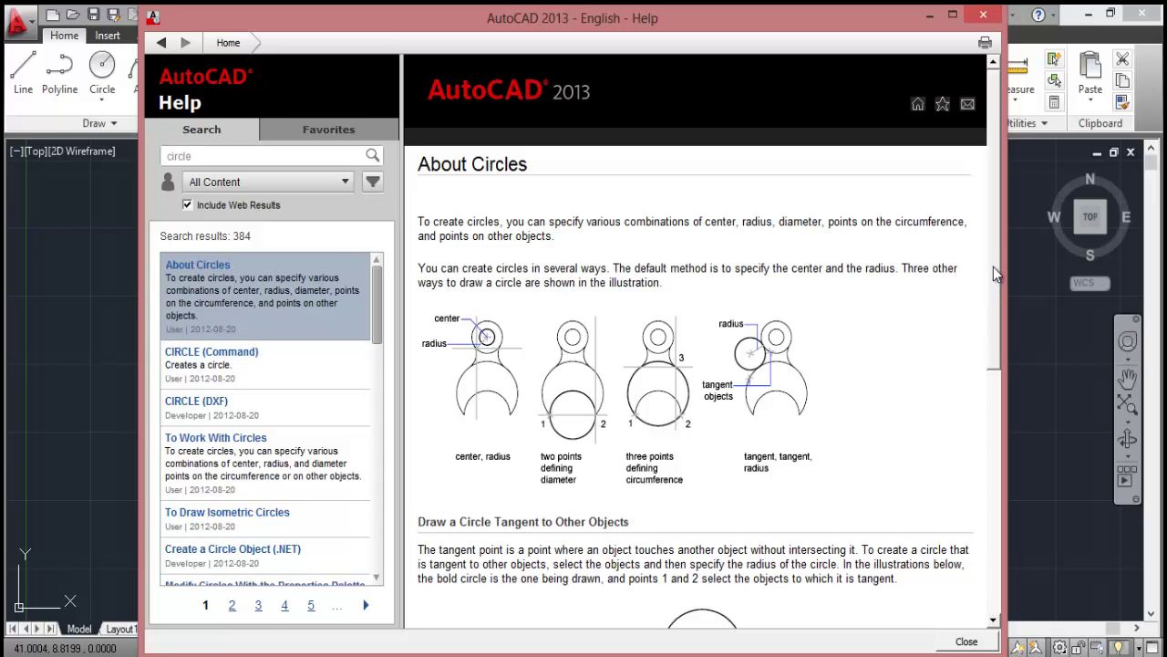
pyautogui.moveTo(993, 266); pyautogui.dragTo(1000, 530)
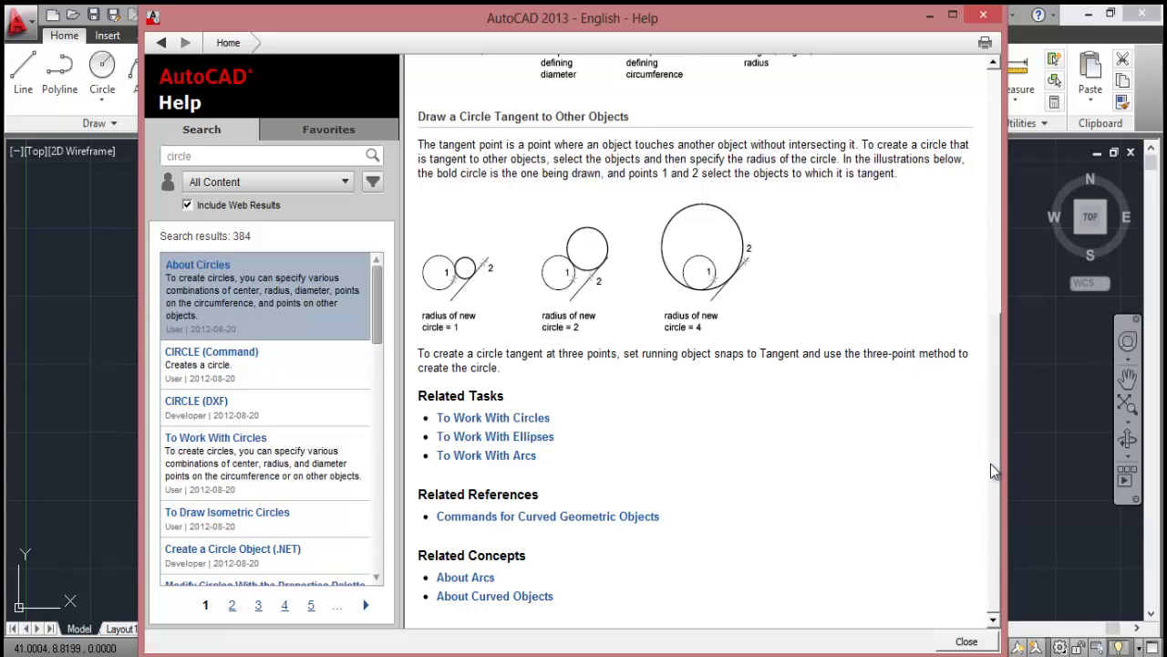
pyautogui.moveTo(991, 463); pyautogui.dragTo(993, 493)
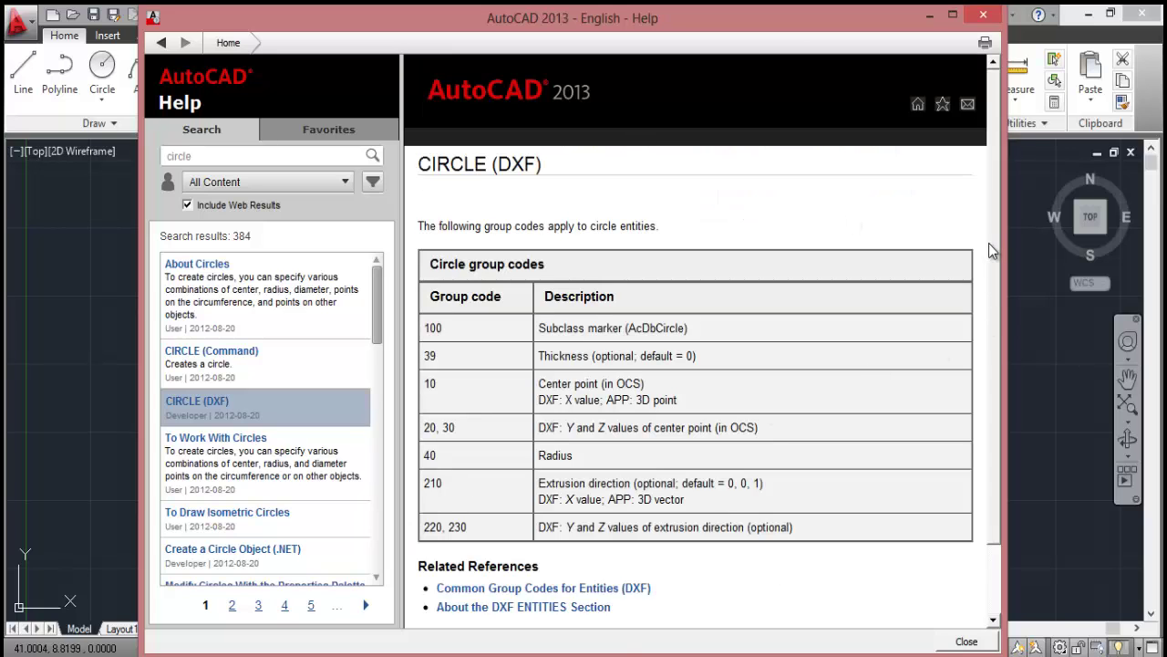
pyautogui.moveTo(992, 251)
pyautogui.mouseDown()
pyautogui.moveTo(992, 336)
pyautogui.moveTo(995, 247)
pyautogui.mouseUp()
pyautogui.click(982, 19)
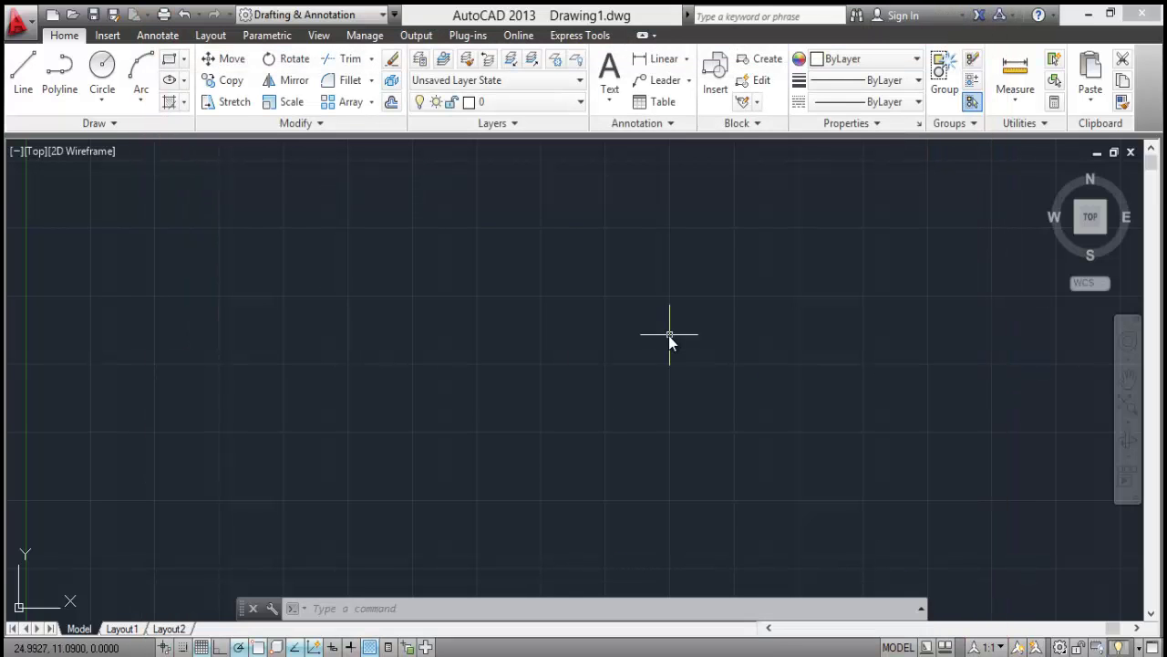
# Draw a closed triangle with the Line command in the middle of the drawing area, its apex at about (16.8, 13.8)
pyautogui.click(22, 71)
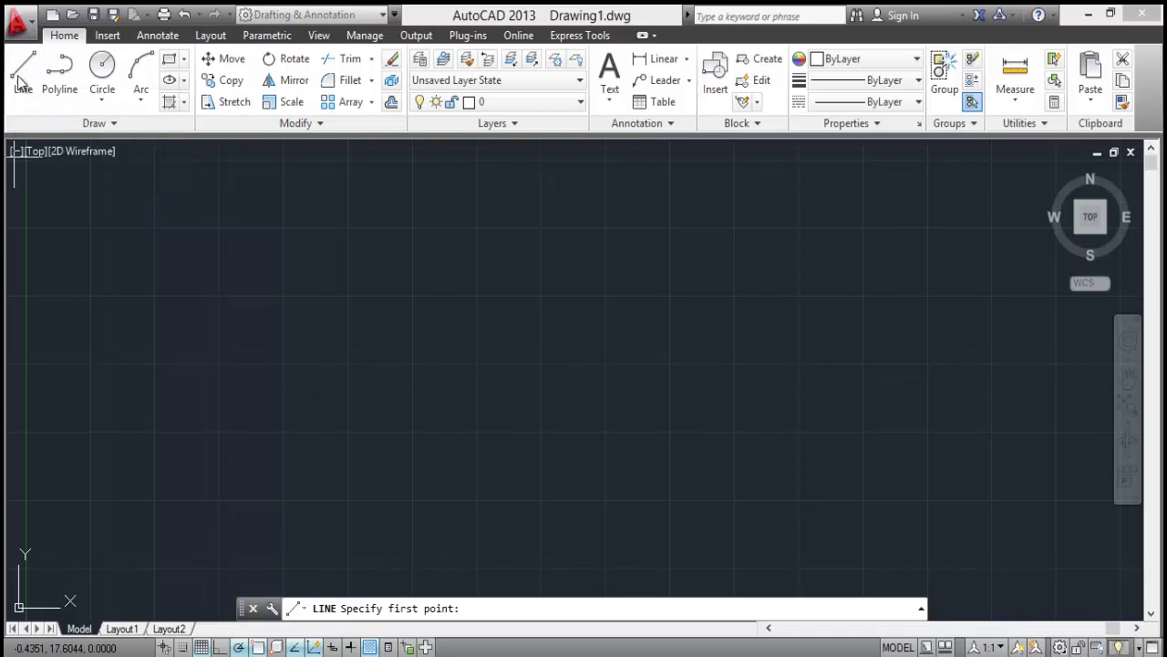
pyautogui.click(23, 71)
pyautogui.click(281, 376)
pyautogui.click(458, 263)
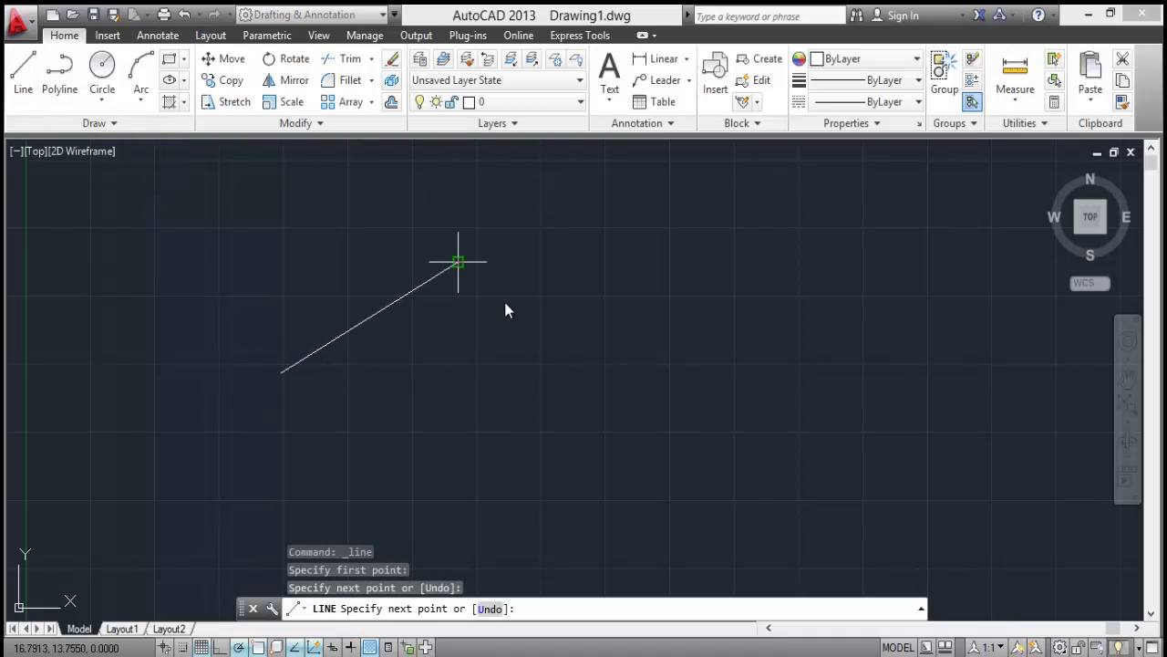
pyautogui.click(602, 414)
pyautogui.click(281, 374)
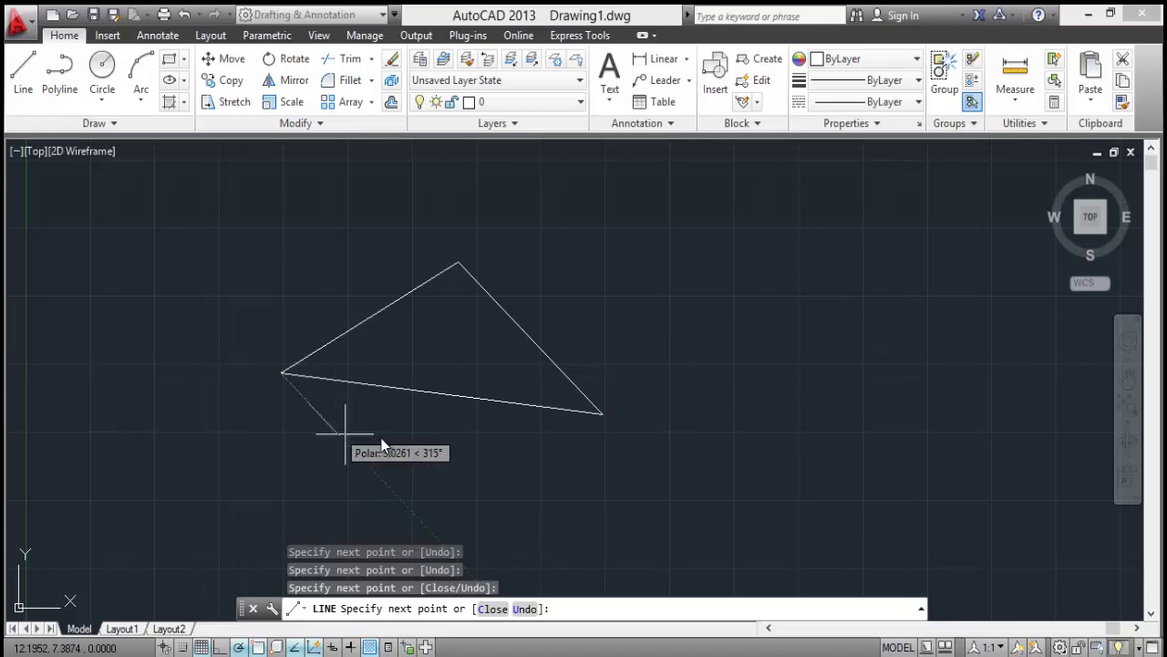
pyautogui.press('Return')
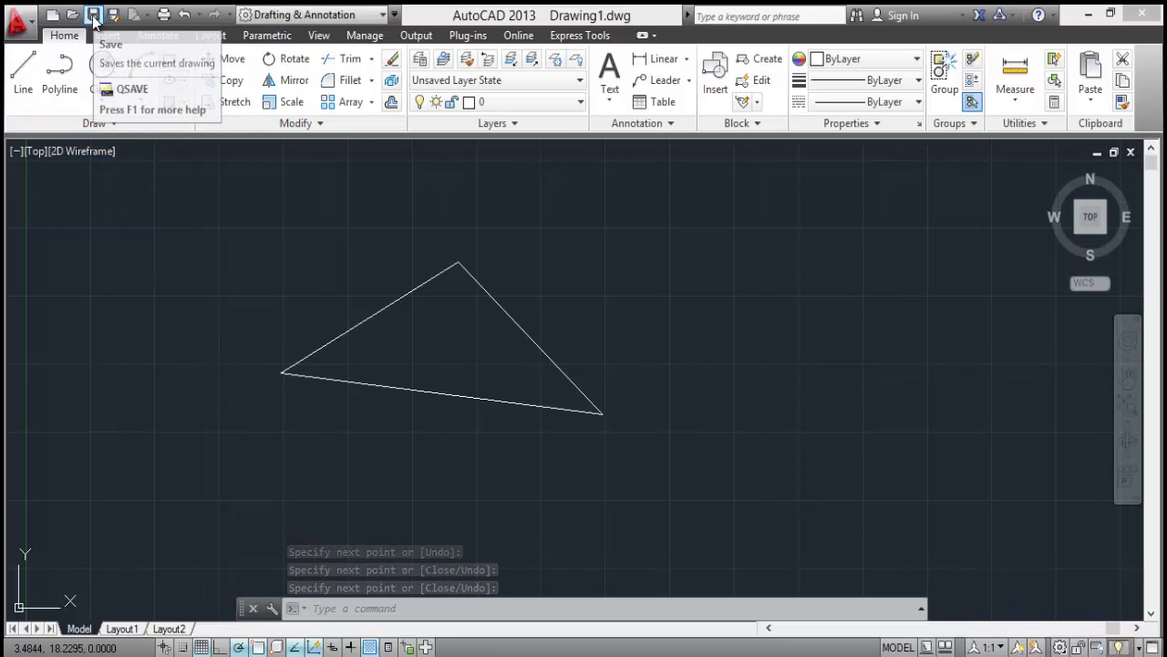
# Save the triangle drawing to the Desktop under the file name "drawing 1"
pyautogui.click(18, 23)
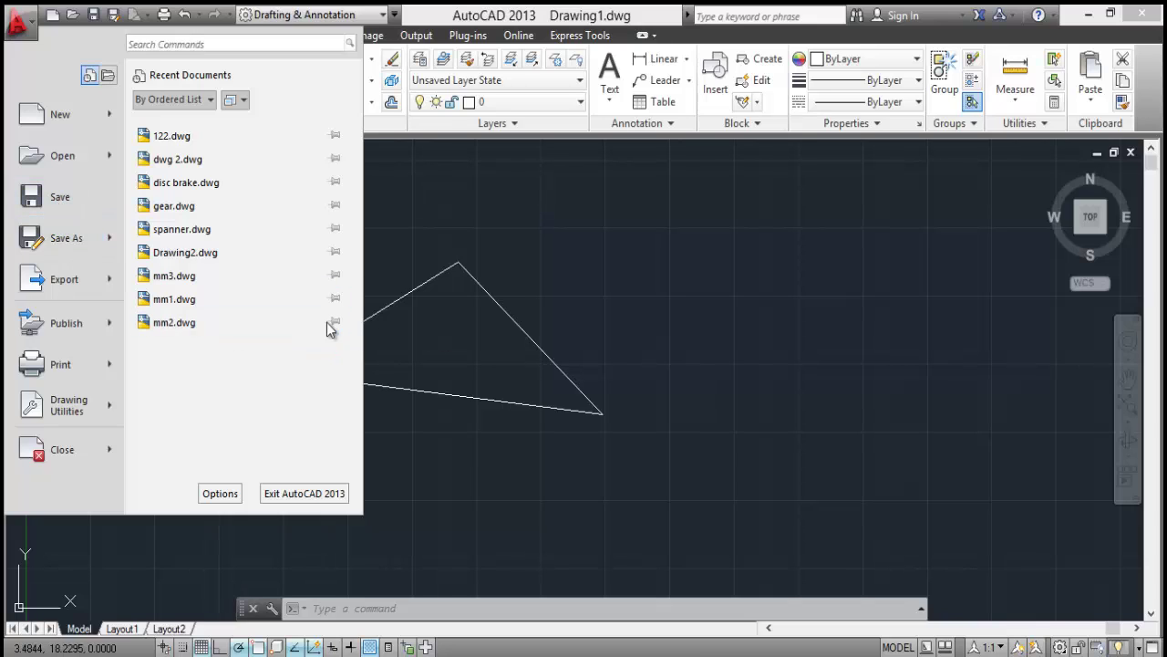
pyautogui.click(50, 203)
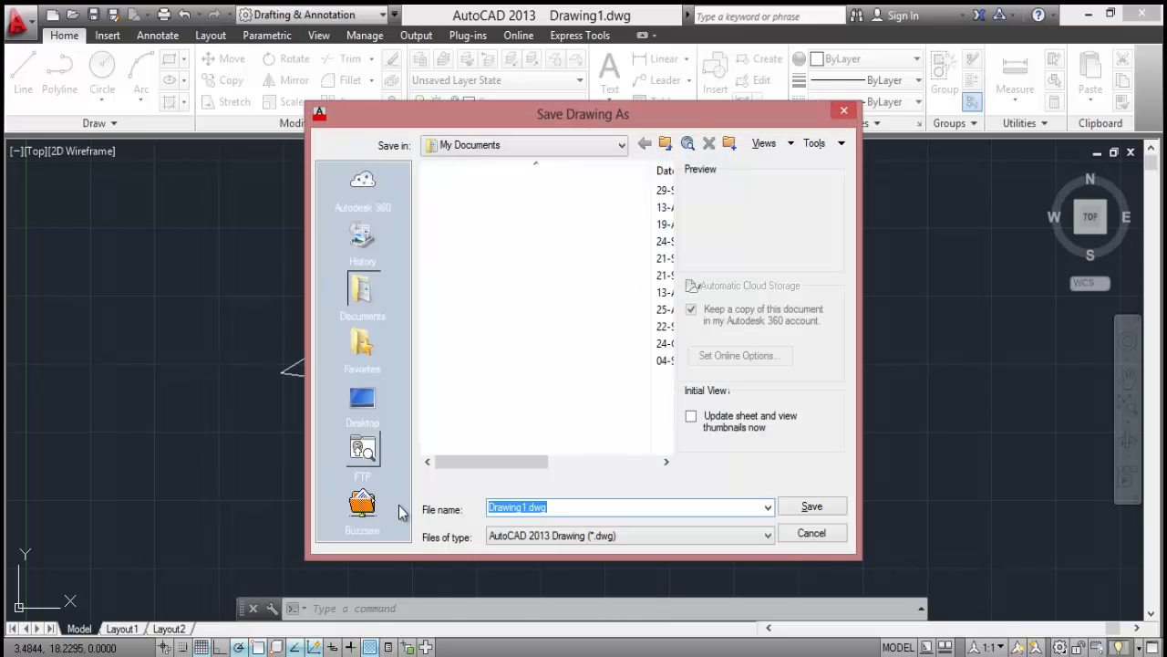
pyautogui.click(374, 396)
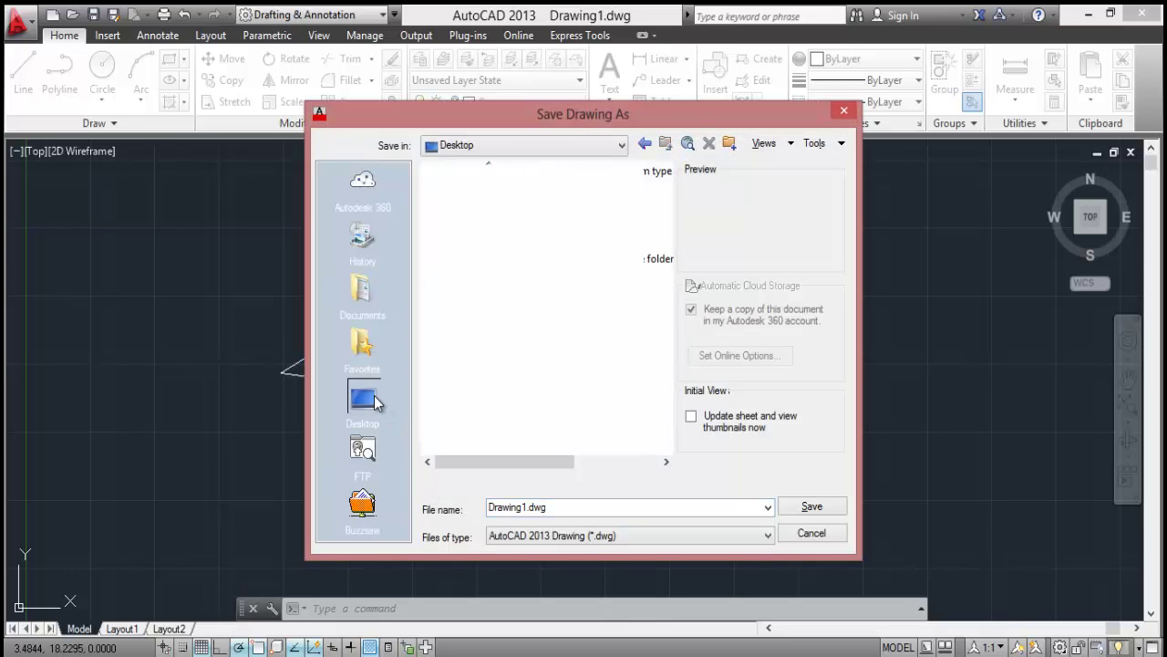
pyautogui.click(563, 509)
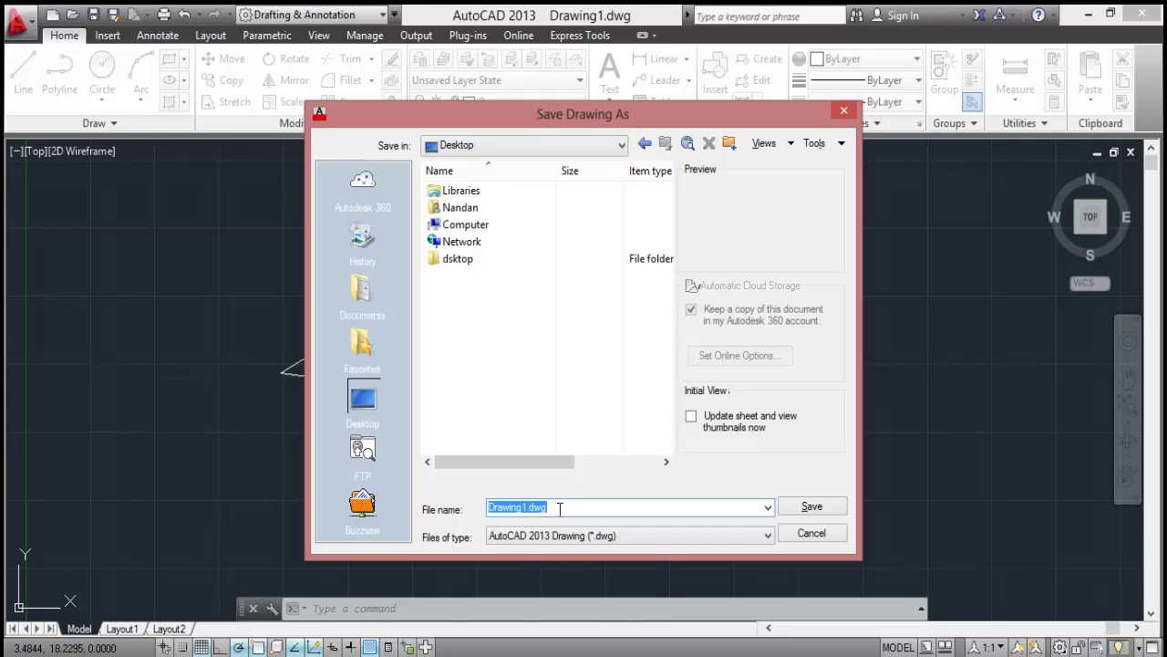
pyautogui.write('dra')
pyautogui.click(793, 508)
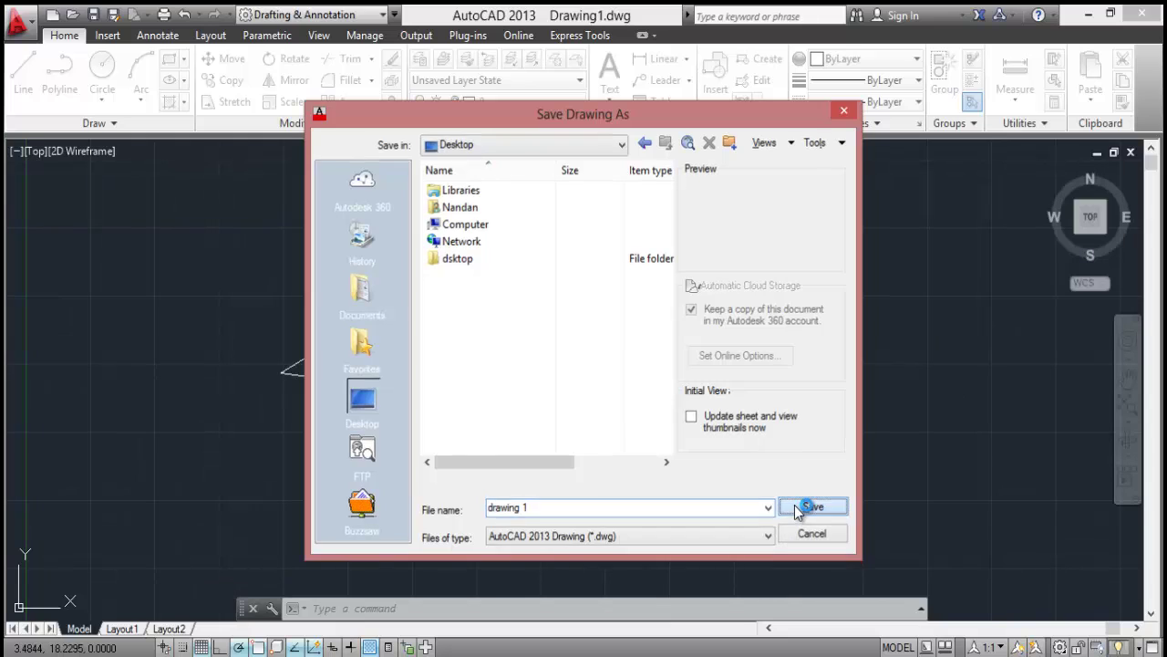
pyautogui.hotkey('ctrl', 's')
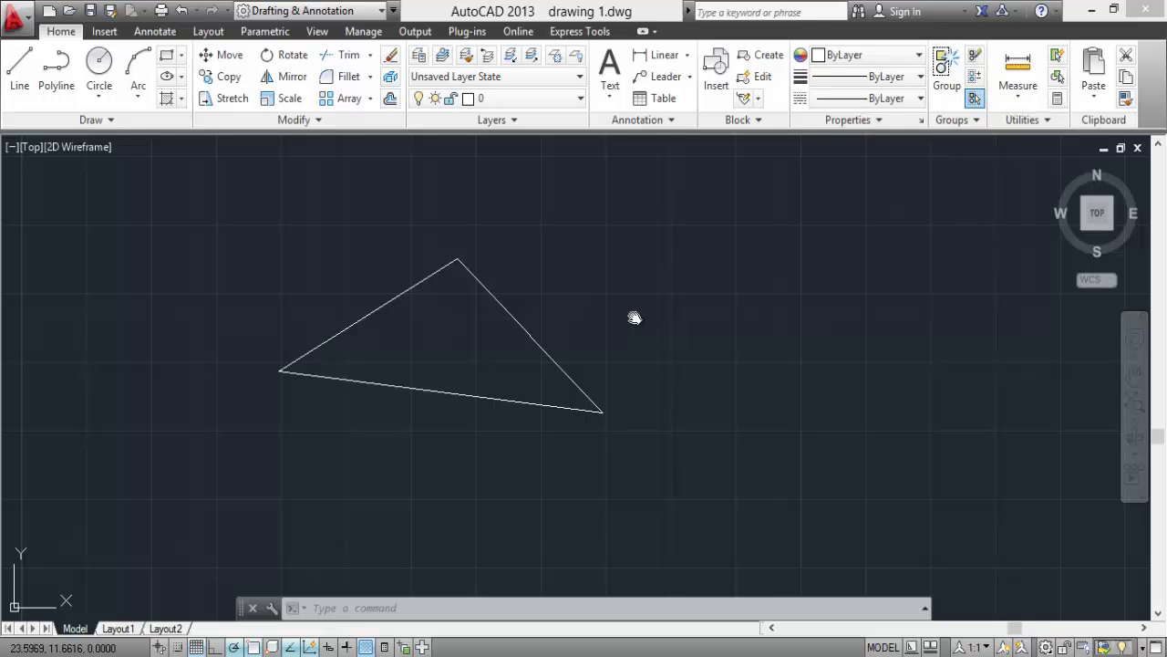
# Pan the view to bring the triangle to the middle of the drawing area, then exit the Pan command
pyautogui.moveTo(635, 317)
pyautogui.mouseDown(button='middle')
pyautogui.moveTo(617, 264)
pyautogui.moveTo(480, 242)
pyautogui.moveTo(410, 373)
pyautogui.moveTo(493, 427)
pyautogui.moveTo(821, 341)
pyautogui.moveTo(665, 229)
pyautogui.moveTo(574, 526)
pyautogui.moveTo(653, 269)
pyautogui.moveTo(747, 286)
pyautogui.moveTo(626, 326)
pyautogui.mouseUp(button='middle')
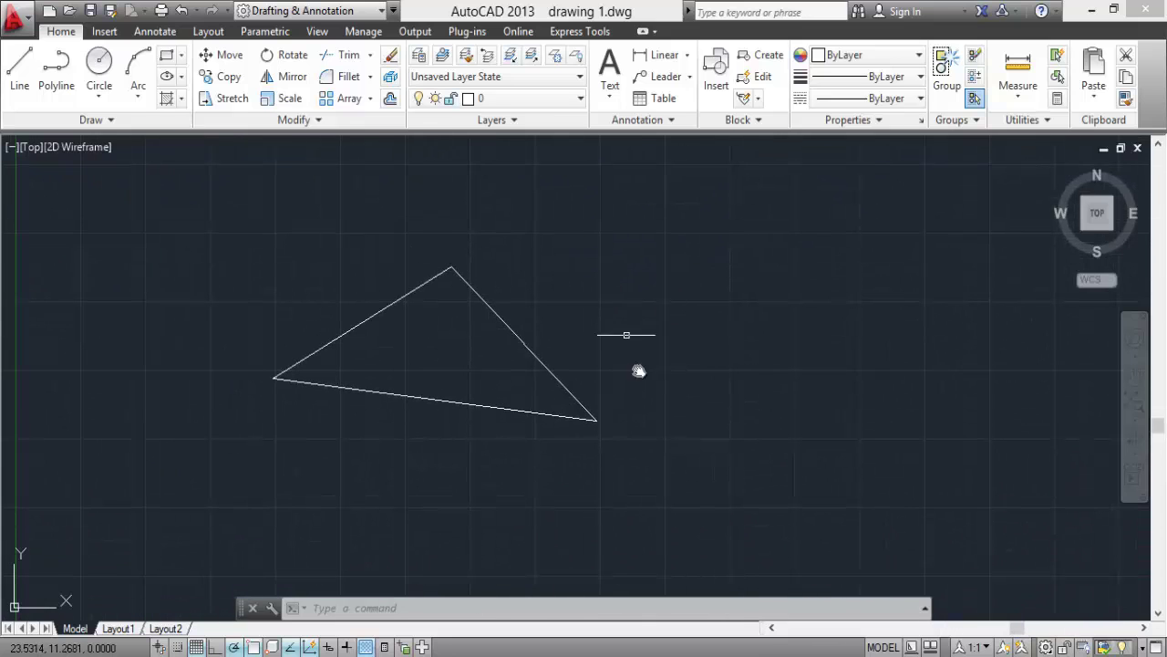
pyautogui.click(1136, 376)
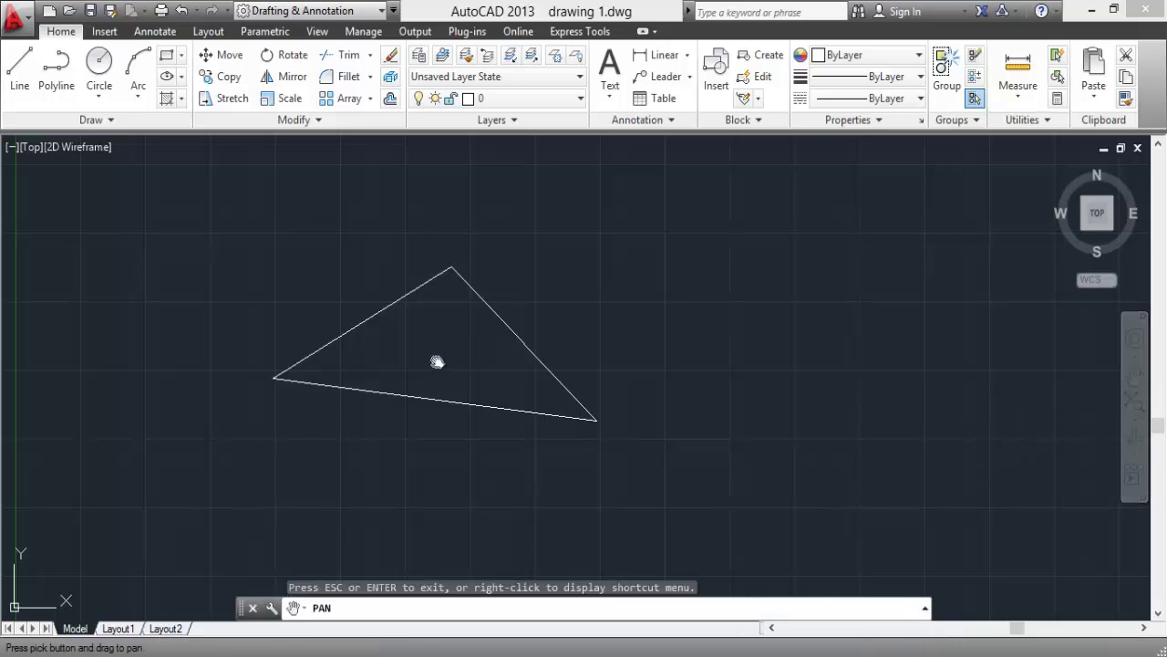
pyautogui.moveTo(439, 361)
pyautogui.mouseDown()
pyautogui.moveTo(584, 268)
pyautogui.moveTo(547, 465)
pyautogui.moveTo(599, 252)
pyautogui.moveTo(555, 367)
pyautogui.mouseUp()
pyautogui.rightClick(652, 215)
pyautogui.click(686, 225)
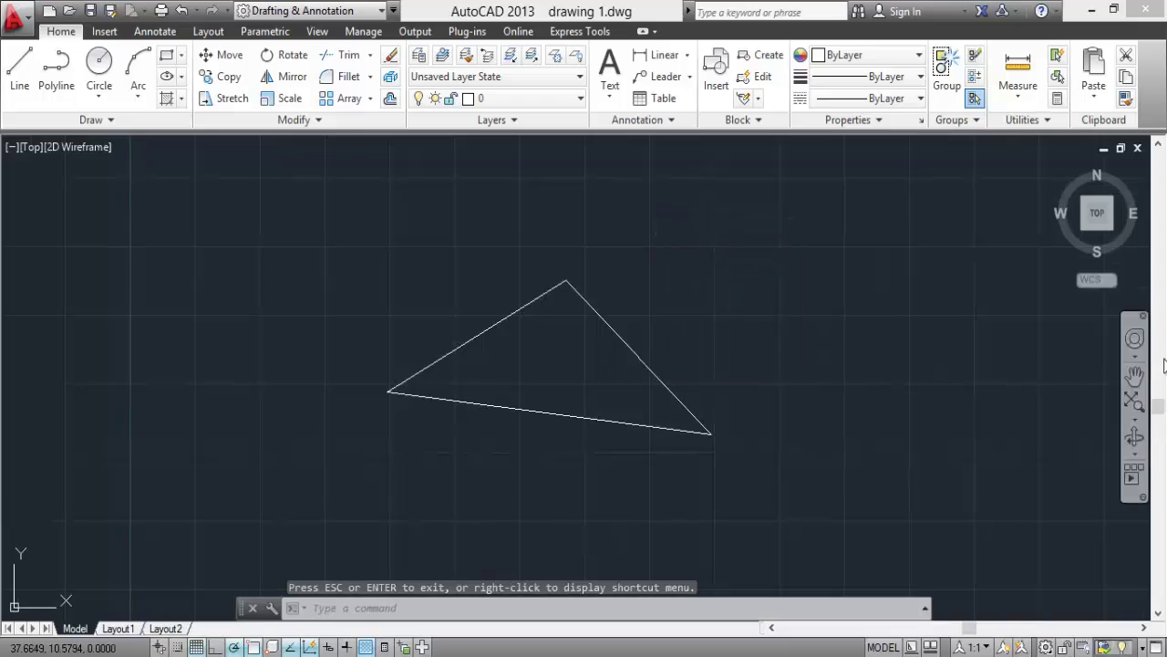
# Close the navigation bar and restore it through the viewport controls
pyautogui.click(1140, 297)
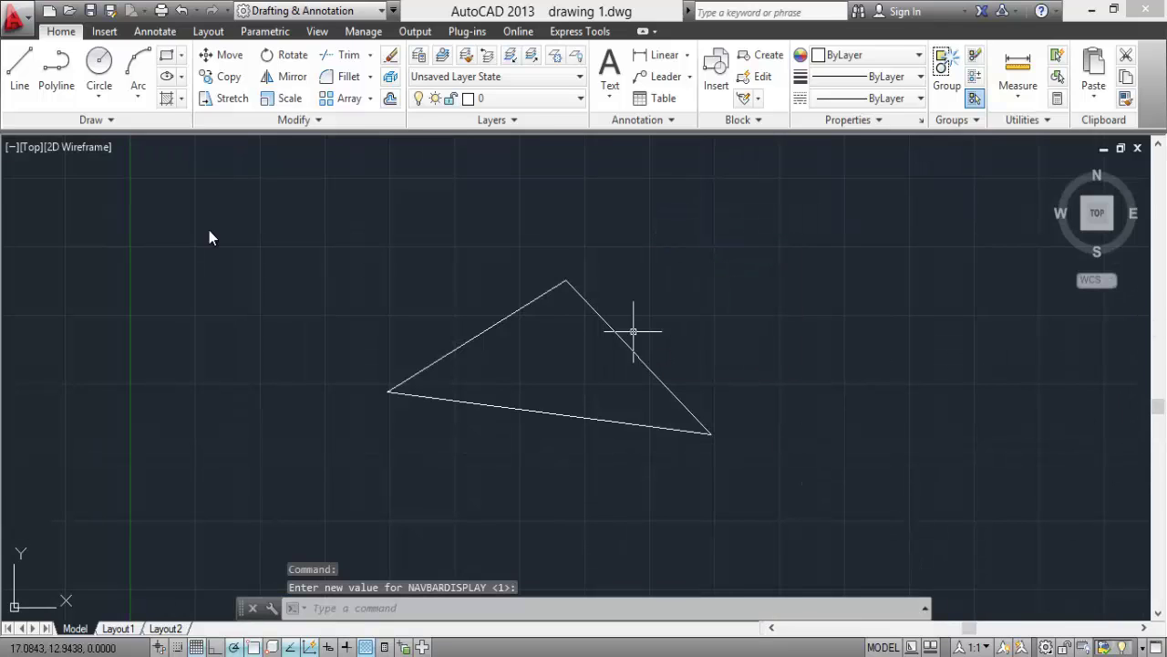
pyautogui.click(12, 147)
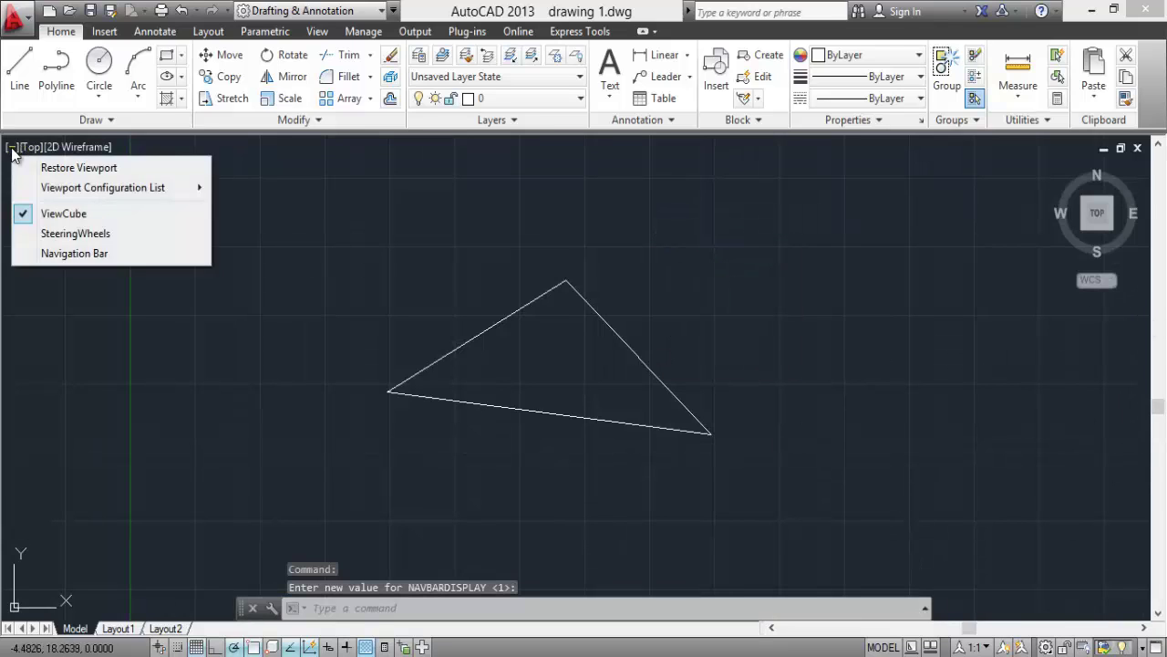
pyautogui.click(83, 255)
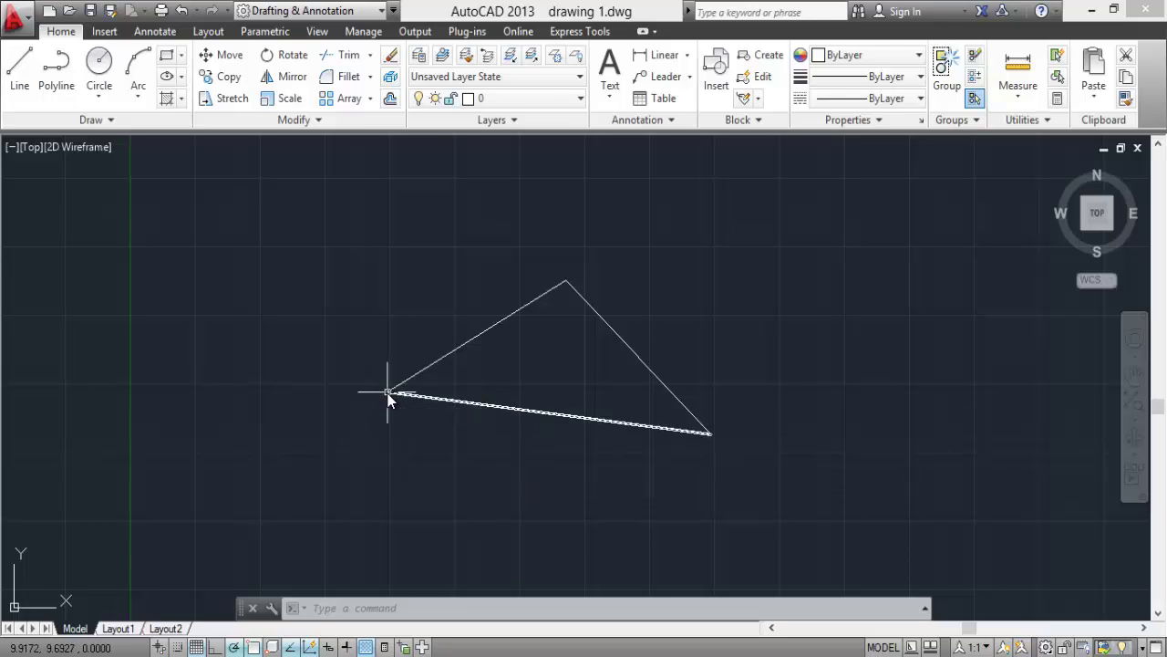
# Examine the triangle's left corner, apex and right corner up close, returning to the whole triangle each time
pyautogui.scroll(4, 388, 396)
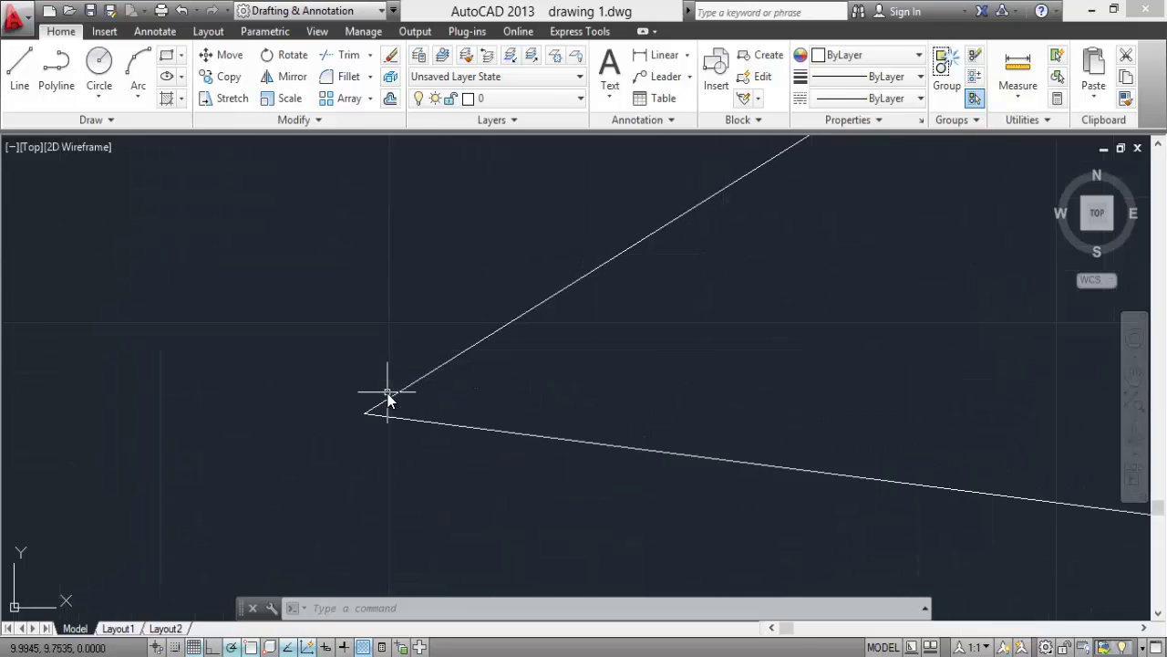
pyautogui.moveTo(388, 397)
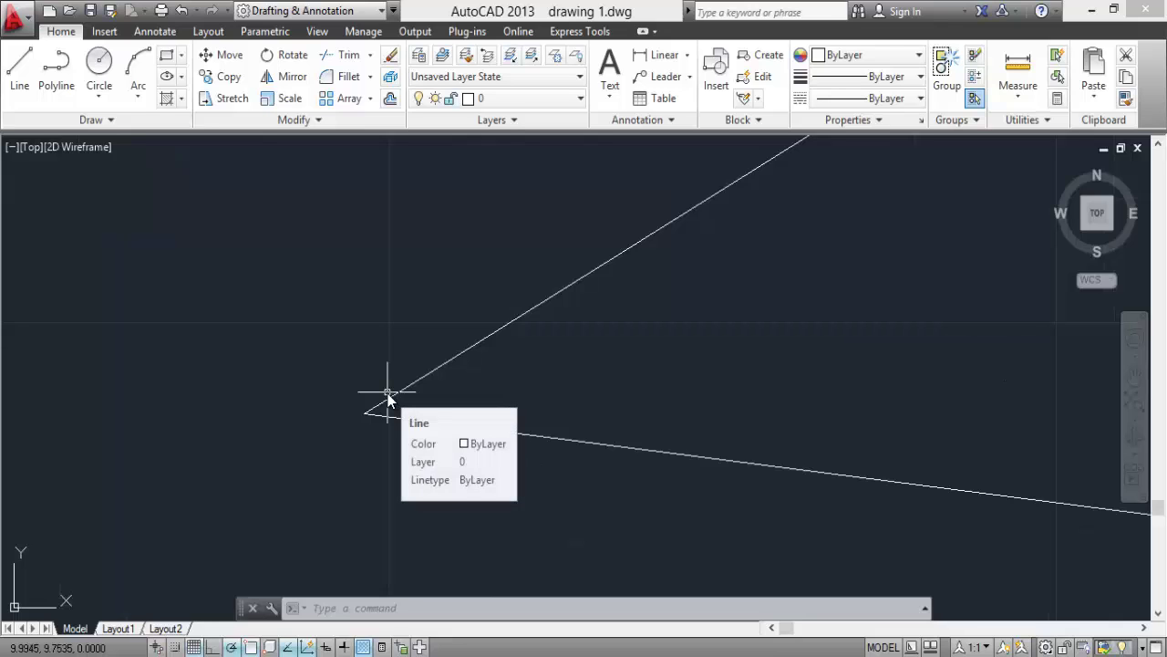
pyautogui.scroll(-6, 387, 393)
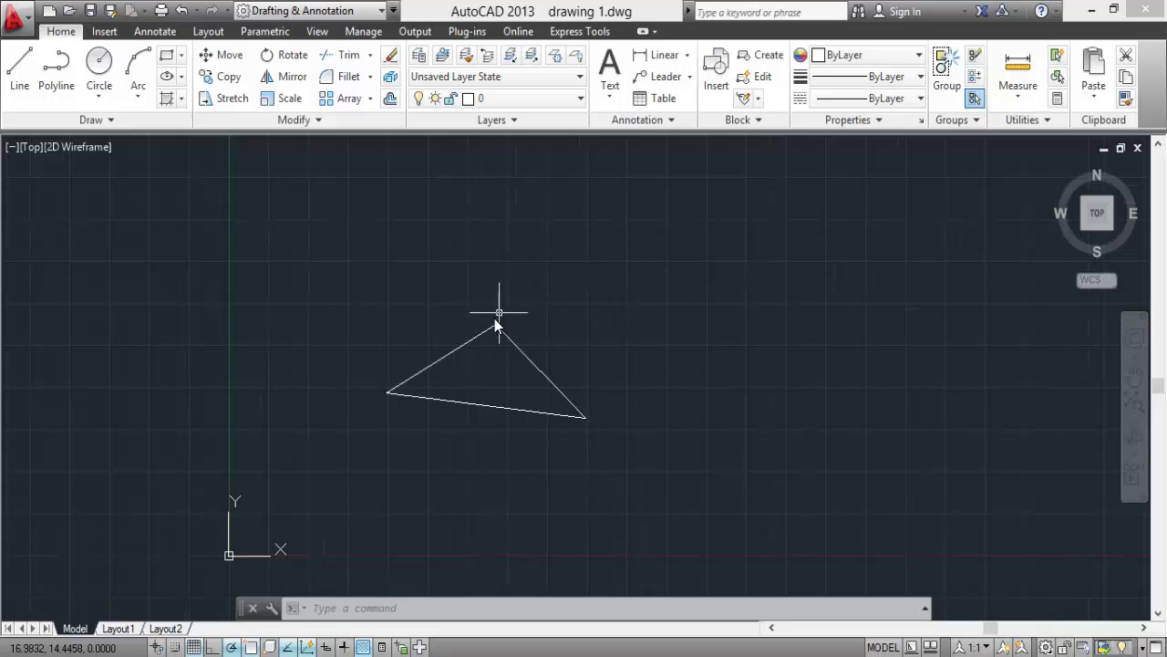
pyautogui.scroll(6, 496, 329)
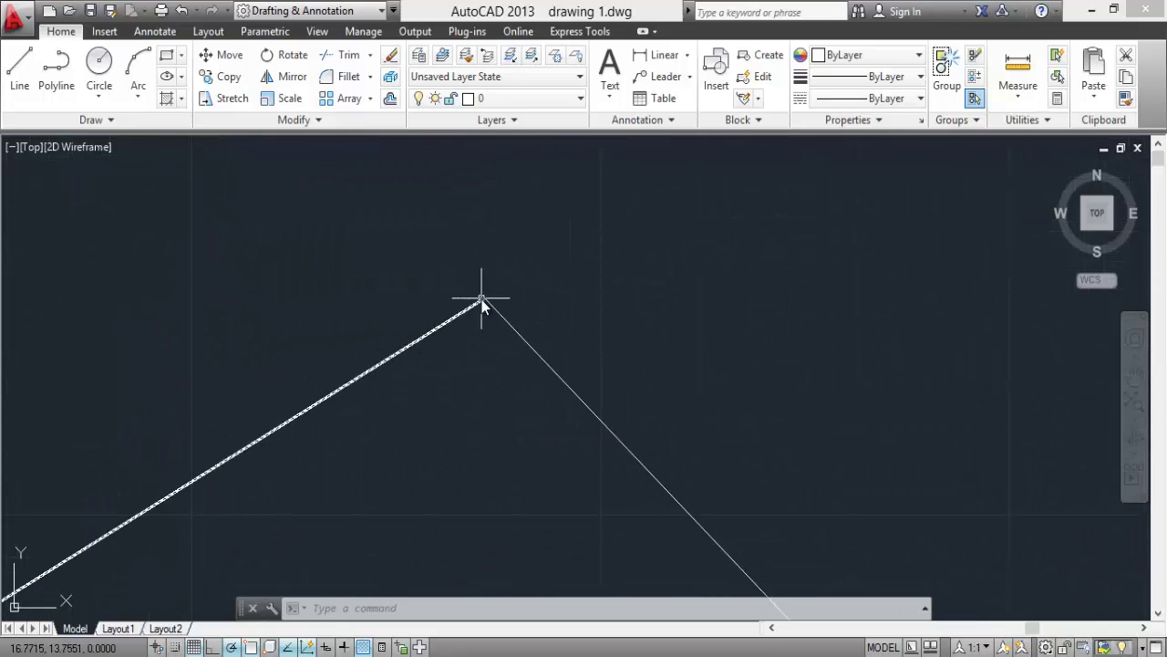
pyautogui.scroll(-5, 481, 299)
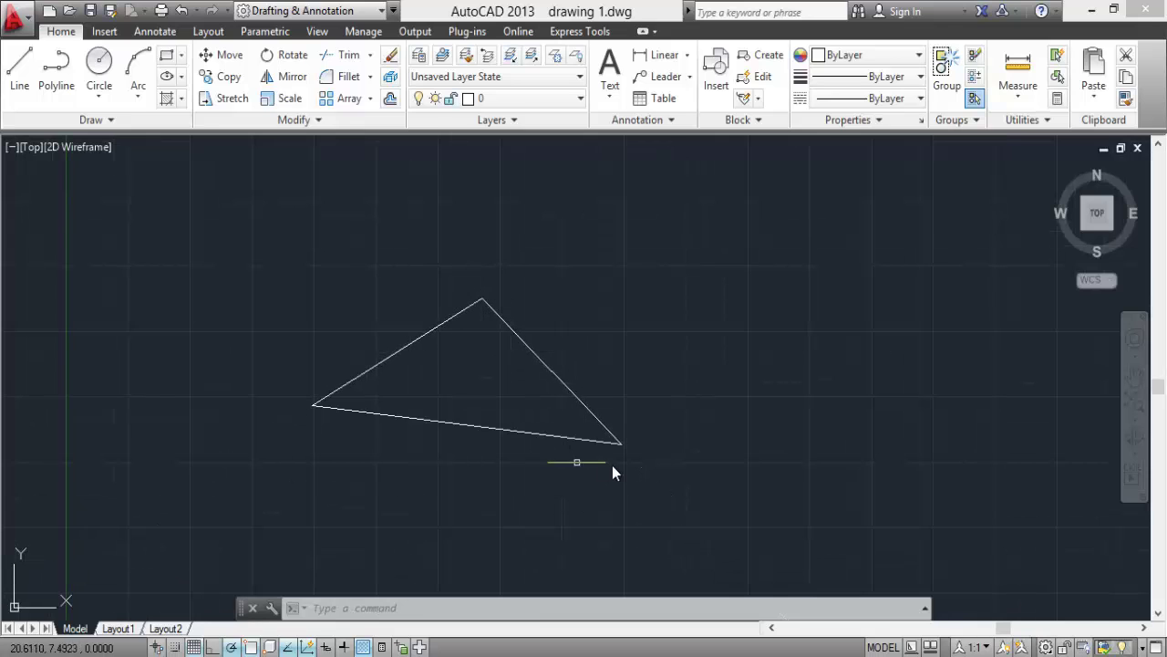
pyautogui.scroll(3, 620, 445)
pyautogui.scroll(-3, 620, 445)
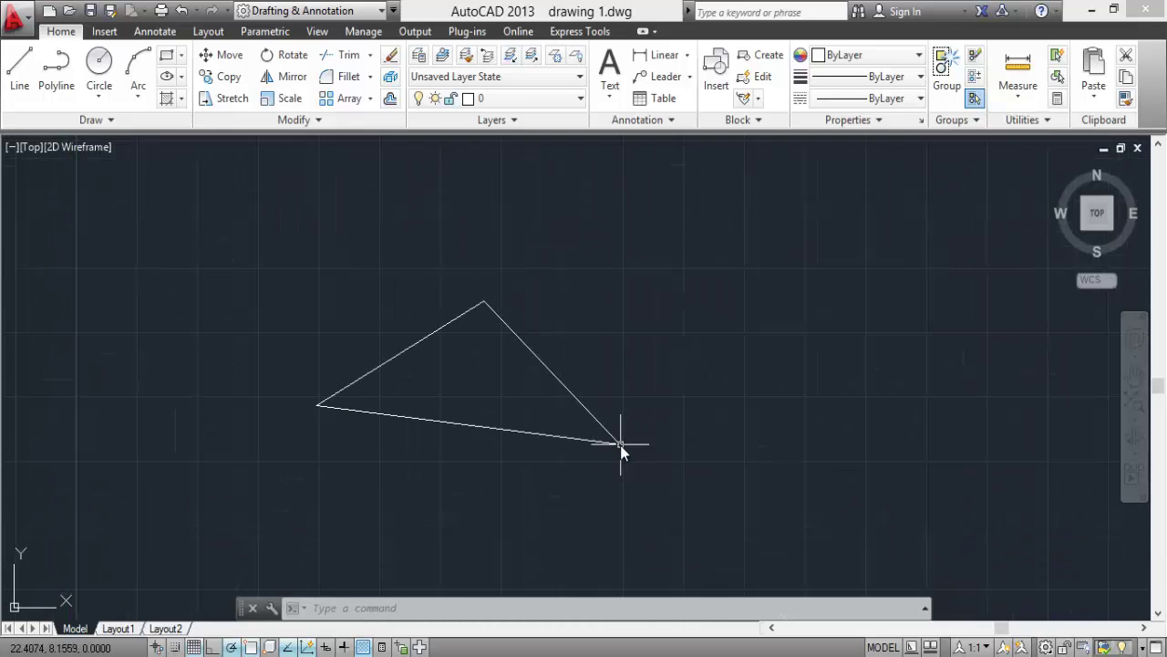
pyautogui.scroll(5, 458, 456)
pyautogui.scroll(-3, 458, 455)
pyautogui.scroll(-2, 458, 461)
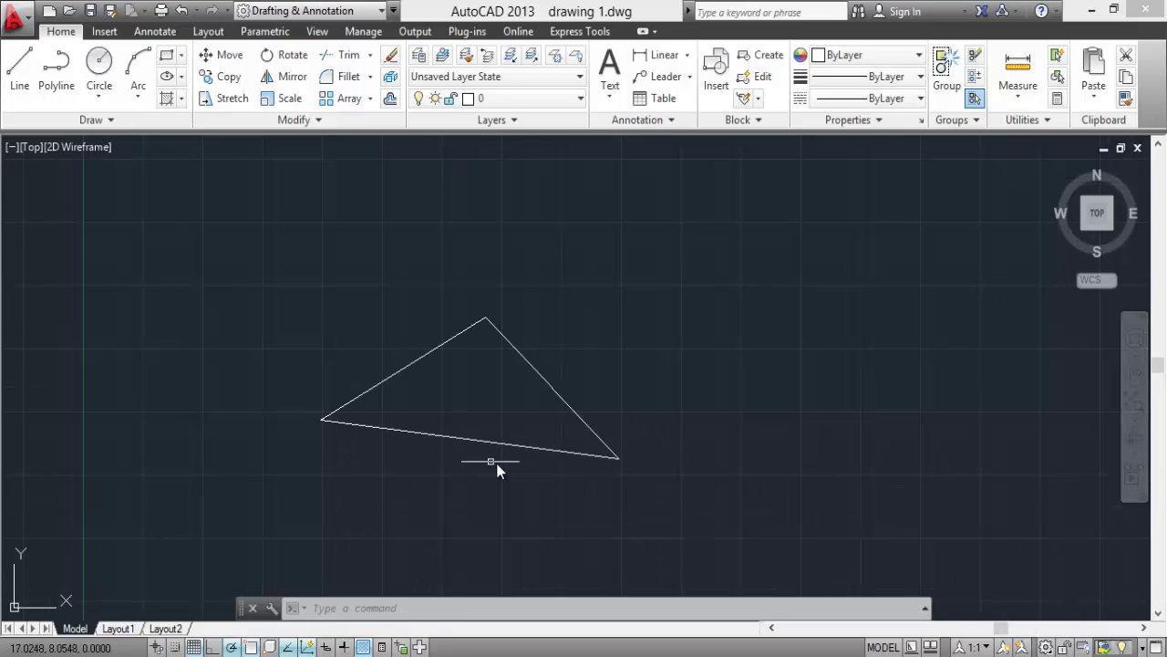
# Save the triangle drawing and start a new drawing from the acad template
pyautogui.hotkey('ctrl', 's')
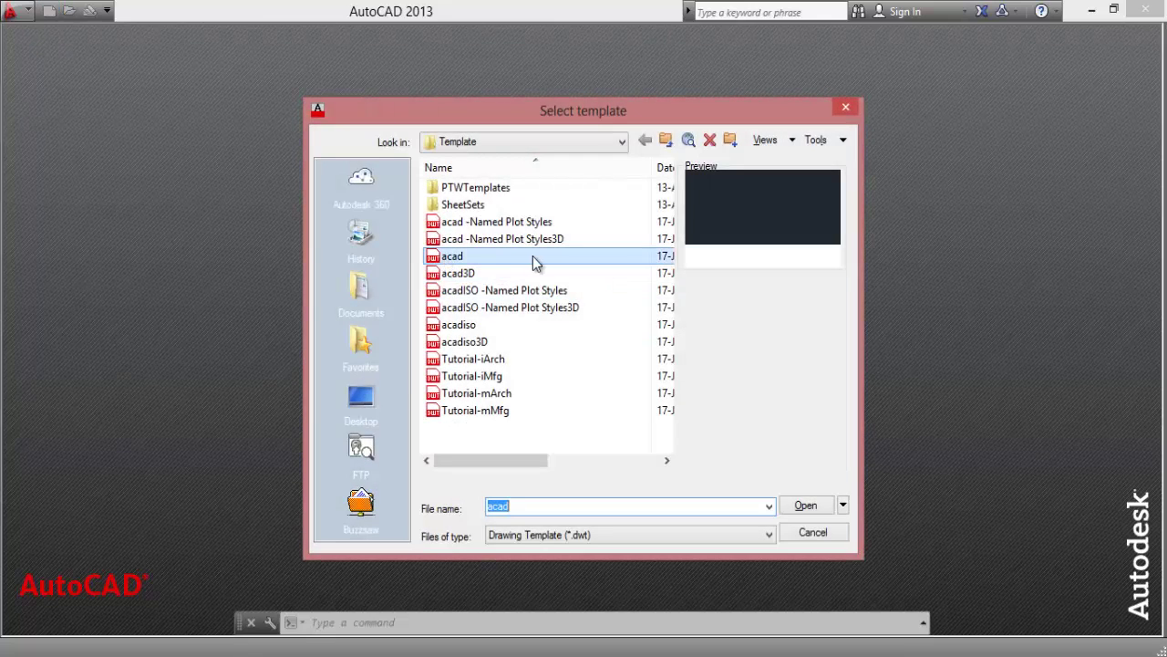
pyautogui.click(799, 507)
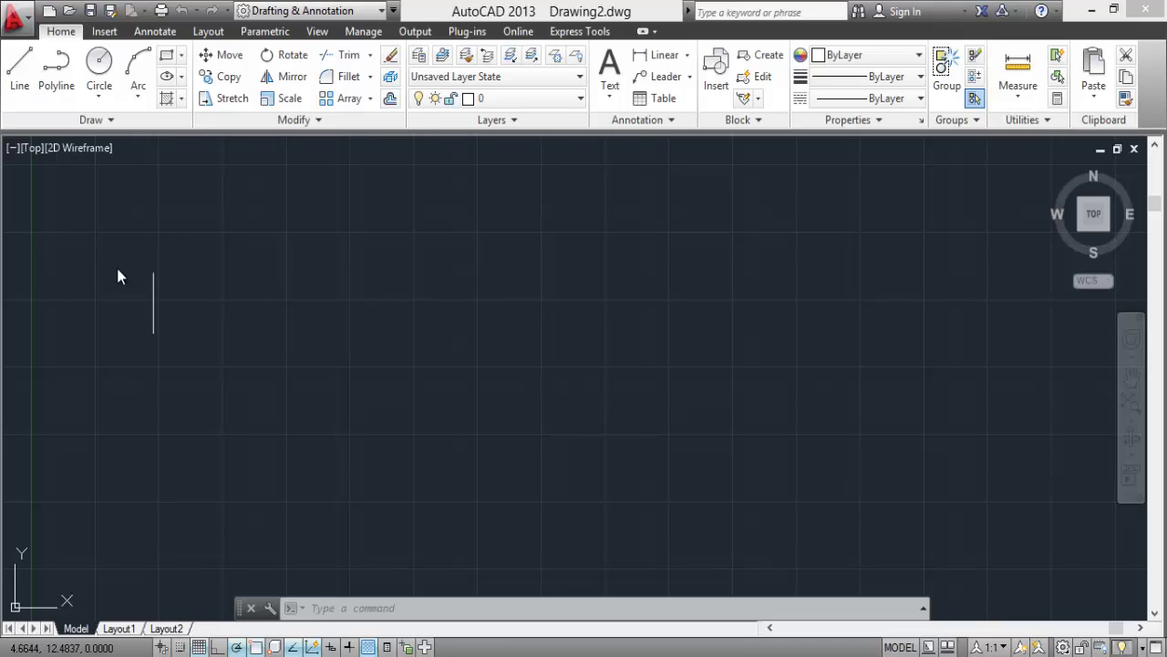
# Open the saved file "drawing 1" from the Desktop
pyautogui.click(71, 12)
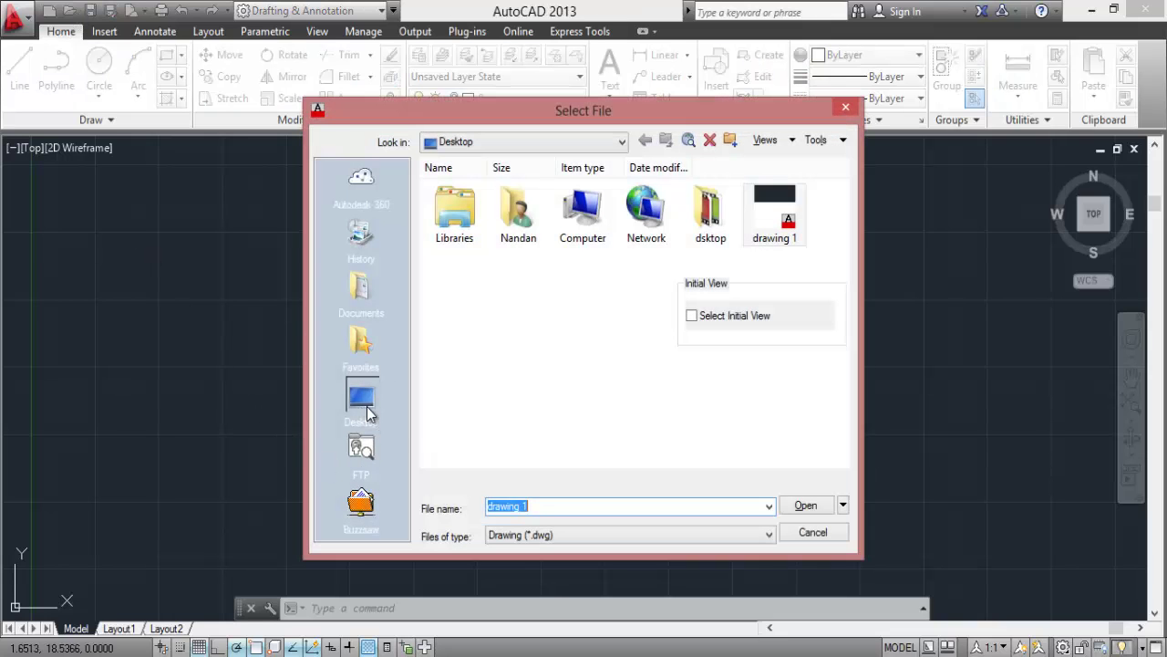
pyautogui.click(371, 413)
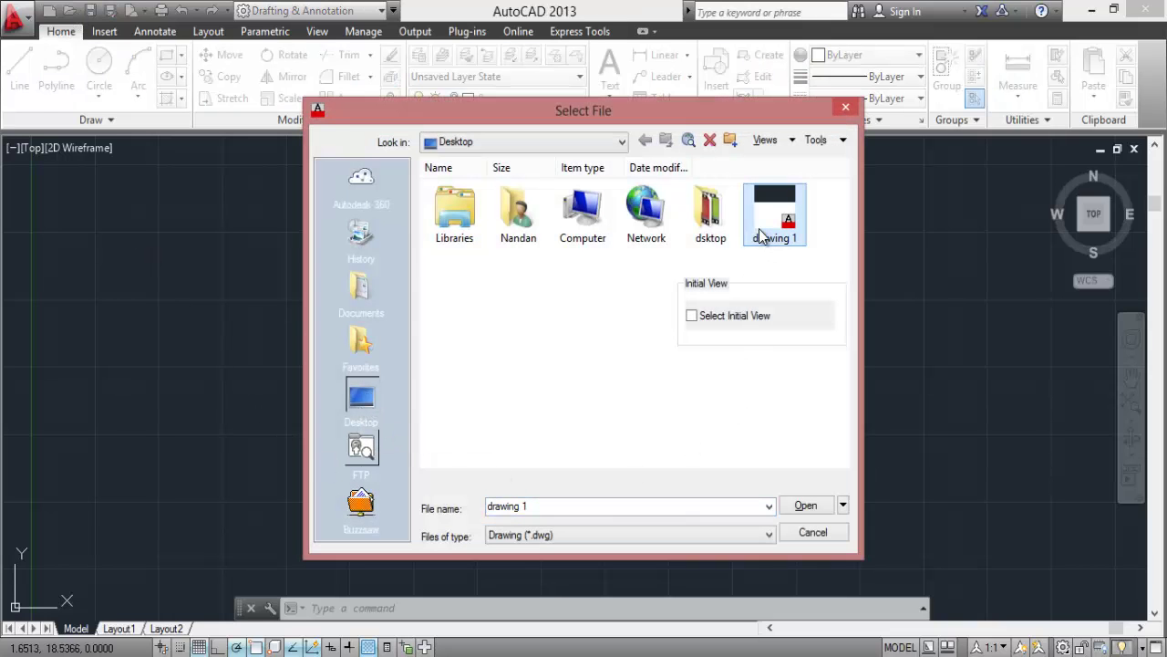
pyautogui.click(806, 507)
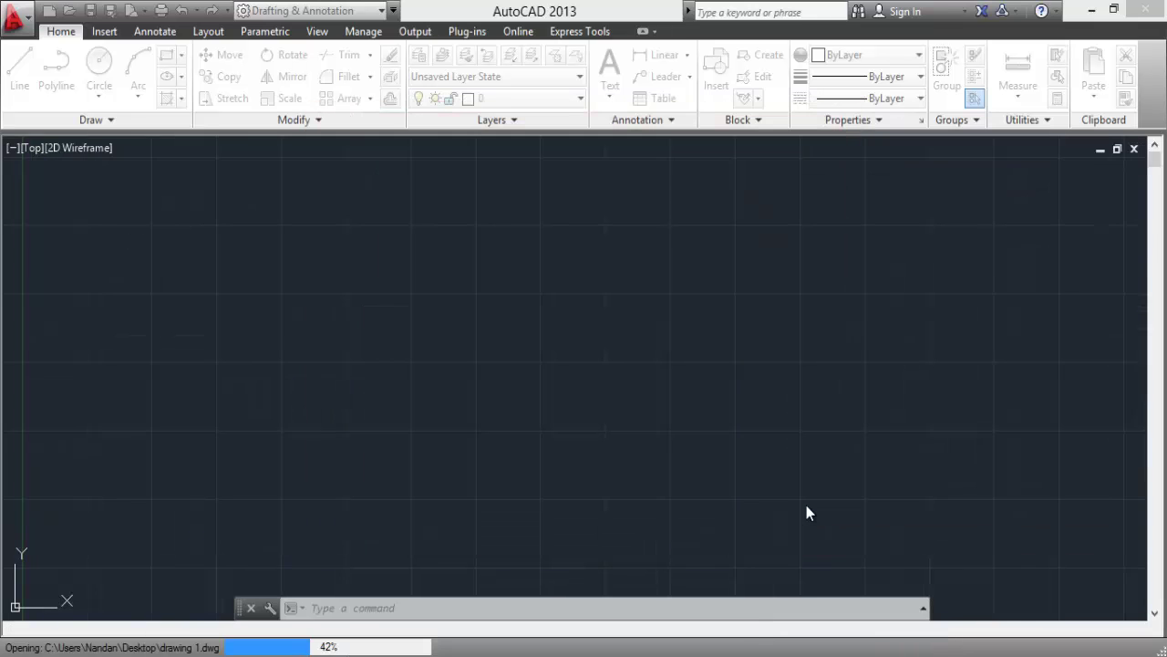